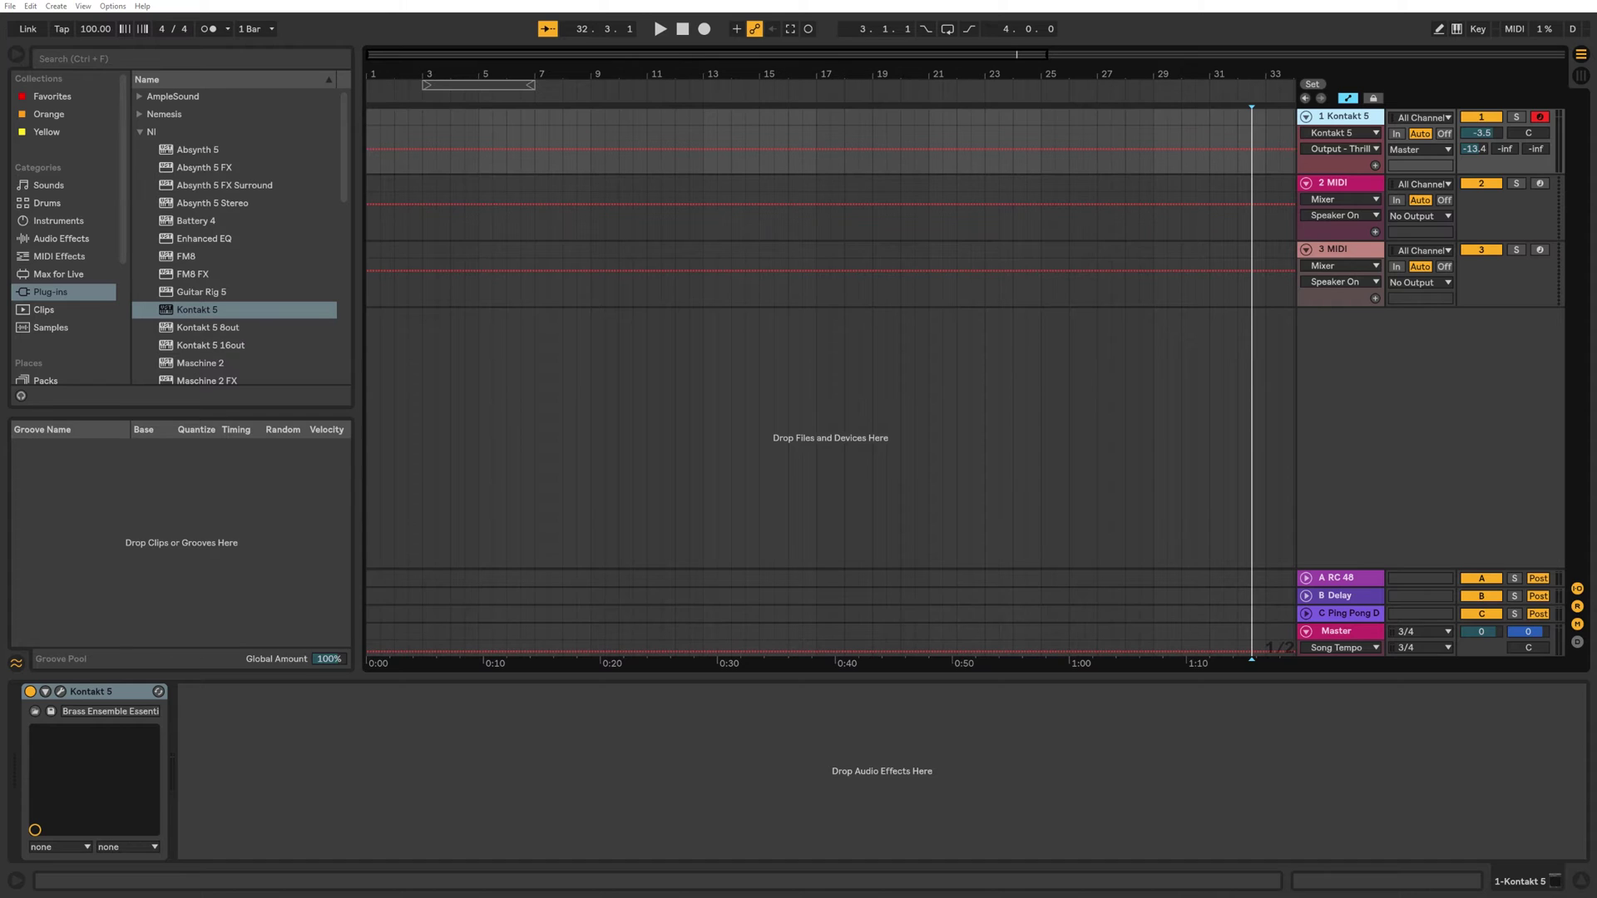
# Select MIDI tracks 2 and 3 in the arrangement
pyautogui.click(1162, 499)
pyautogui.click(1396, 251)
pyautogui.click(1362, 199)
pyautogui.click(1368, 290)
pyautogui.click(1341, 233)
pyautogui.click(1293, 309)
# Open the Kontakt 5 window beside the arrangement, moved aside, with the Outputs panel shown
pyautogui.click(60, 691)
pyautogui.moveTo(454, 72); pyautogui.dragTo(523, 47)
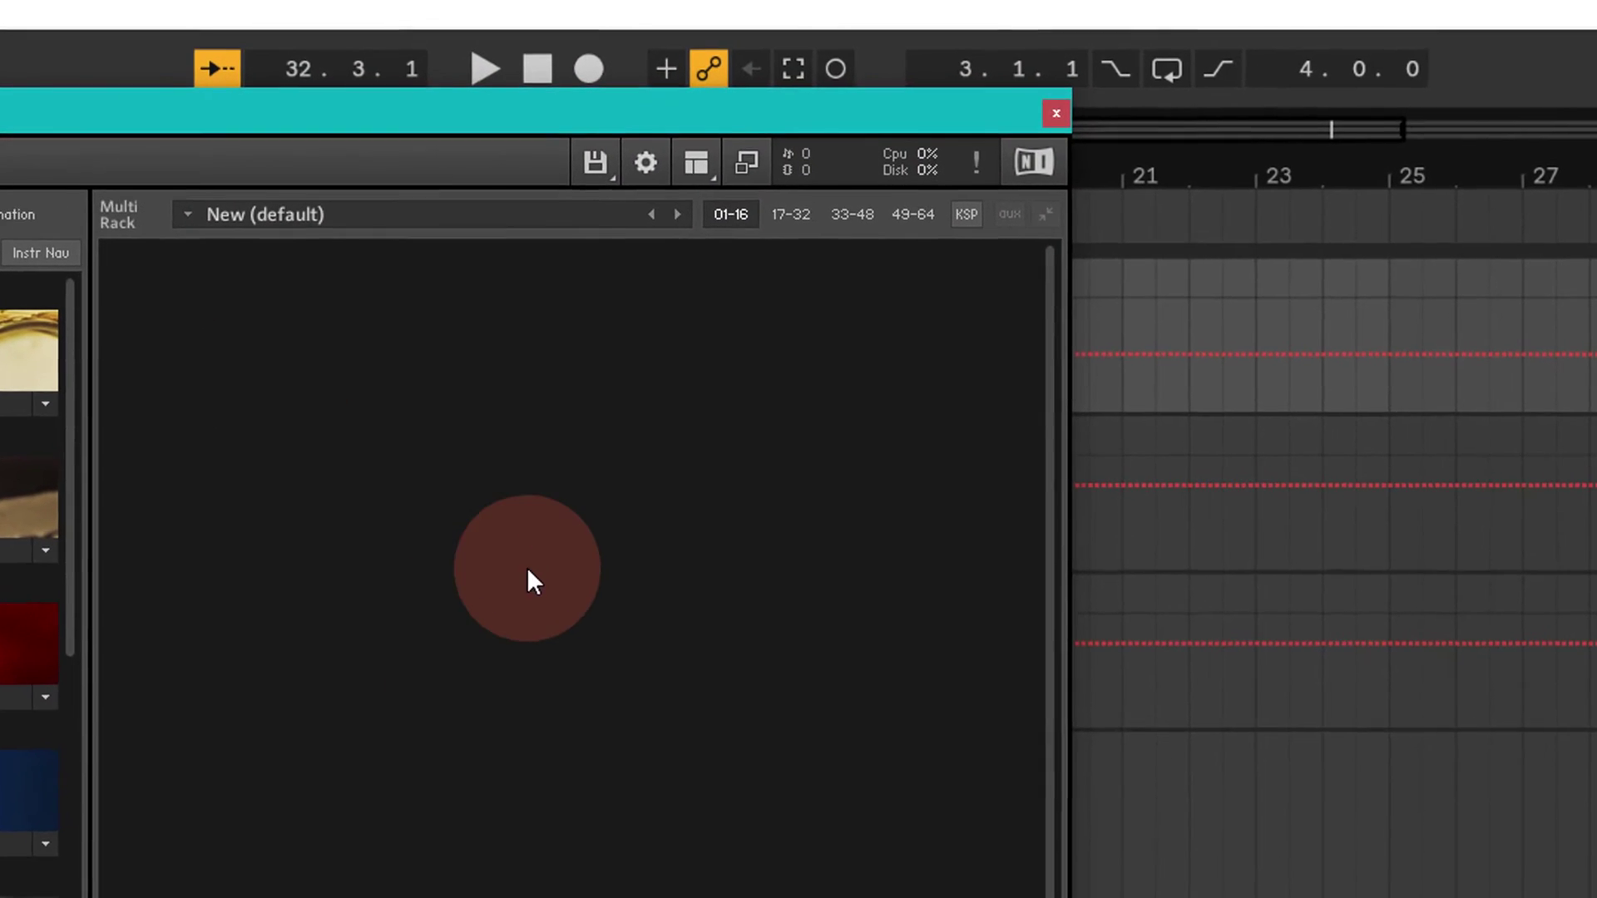
pyautogui.click(712, 160)
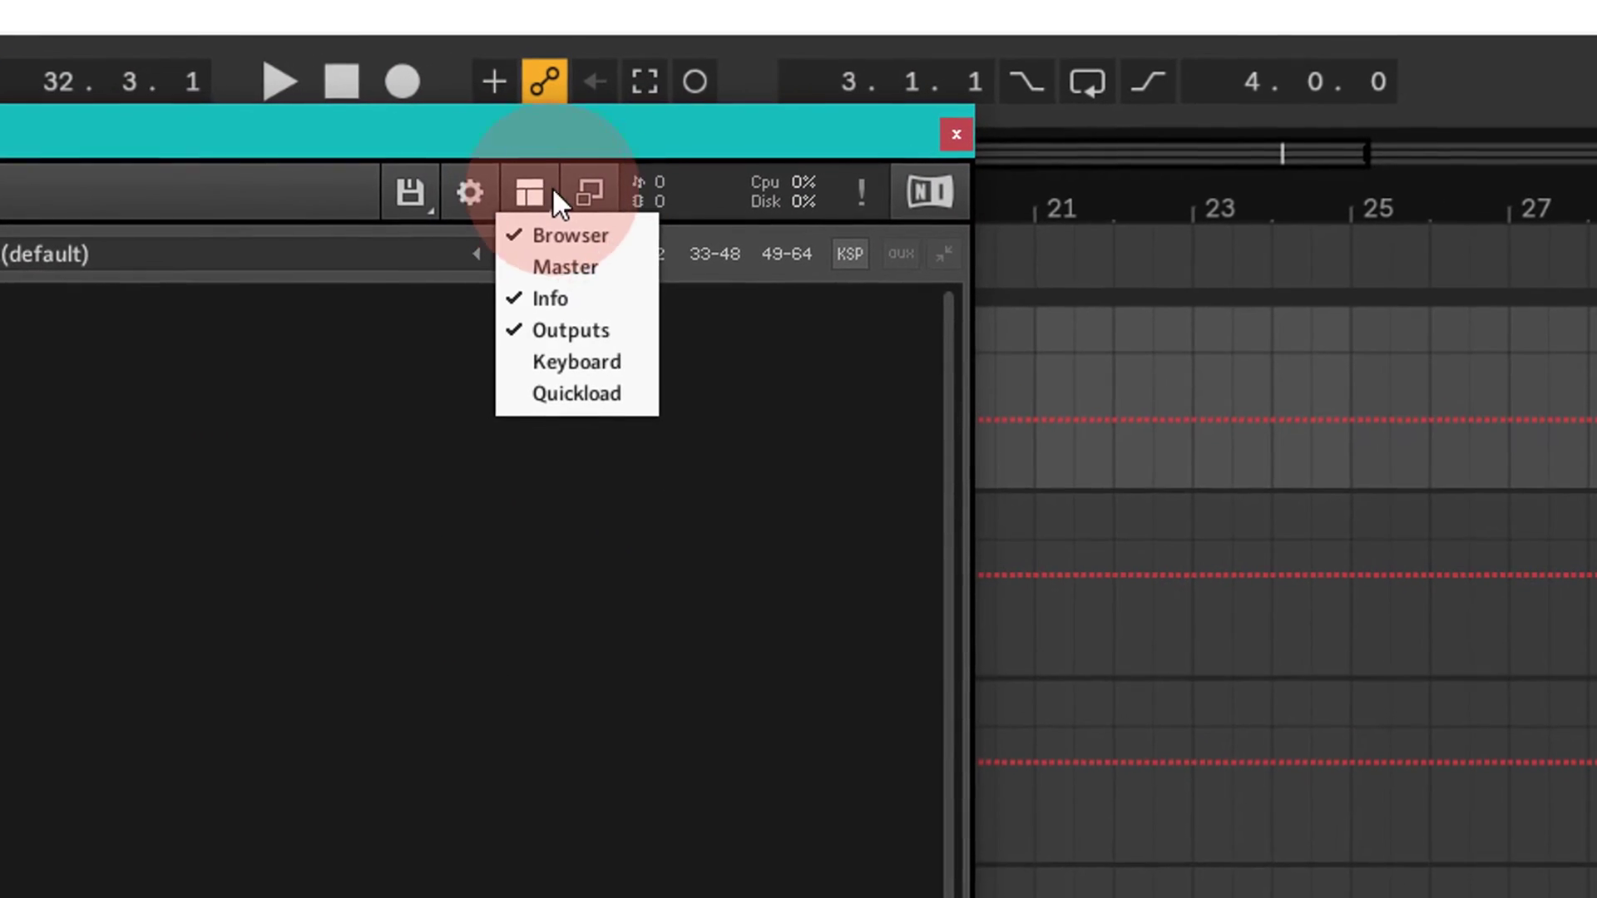
pyautogui.click(563, 329)
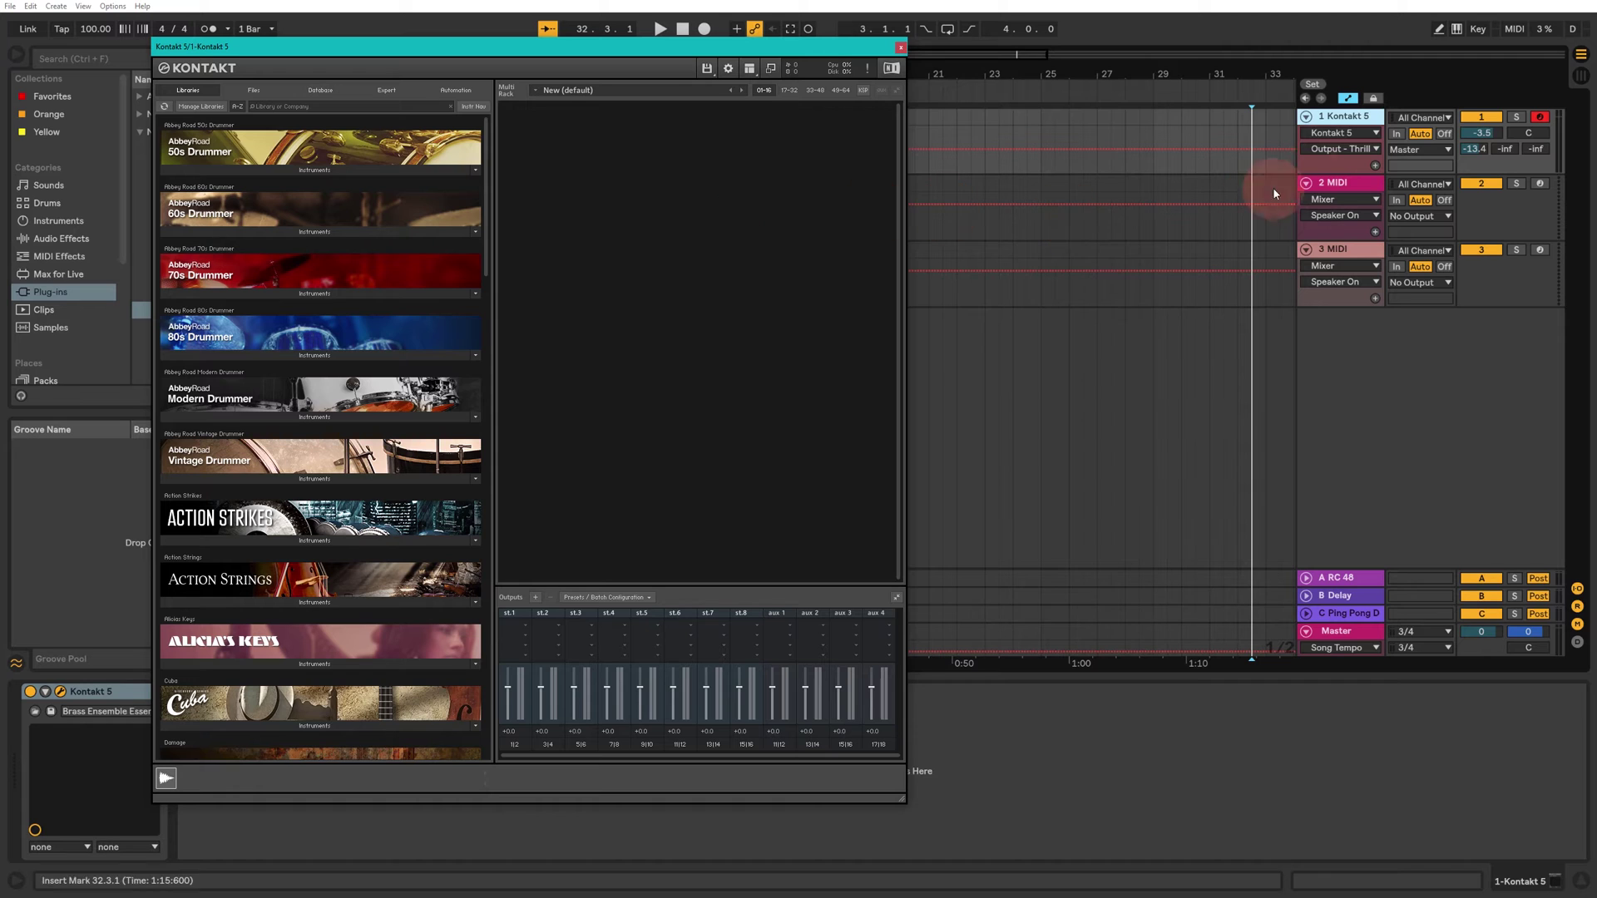
# Load Action Strikes - Ensemble.nki from the Libraries list into the Kontakt rack
pyautogui.scroll(-3, 315, 356)
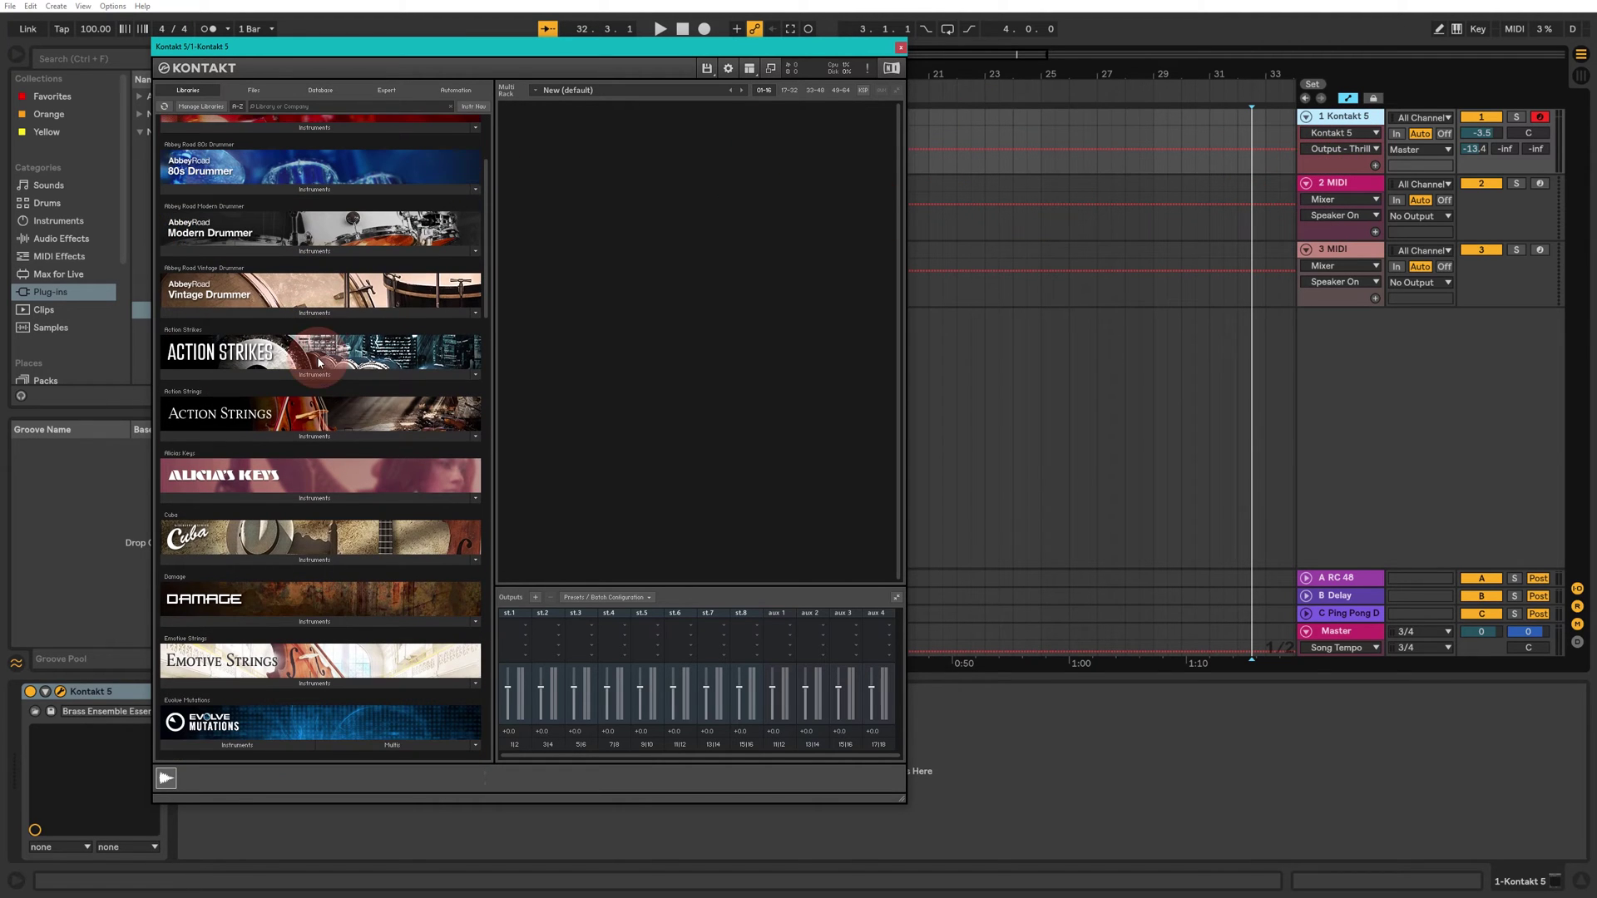
pyautogui.click(302, 376)
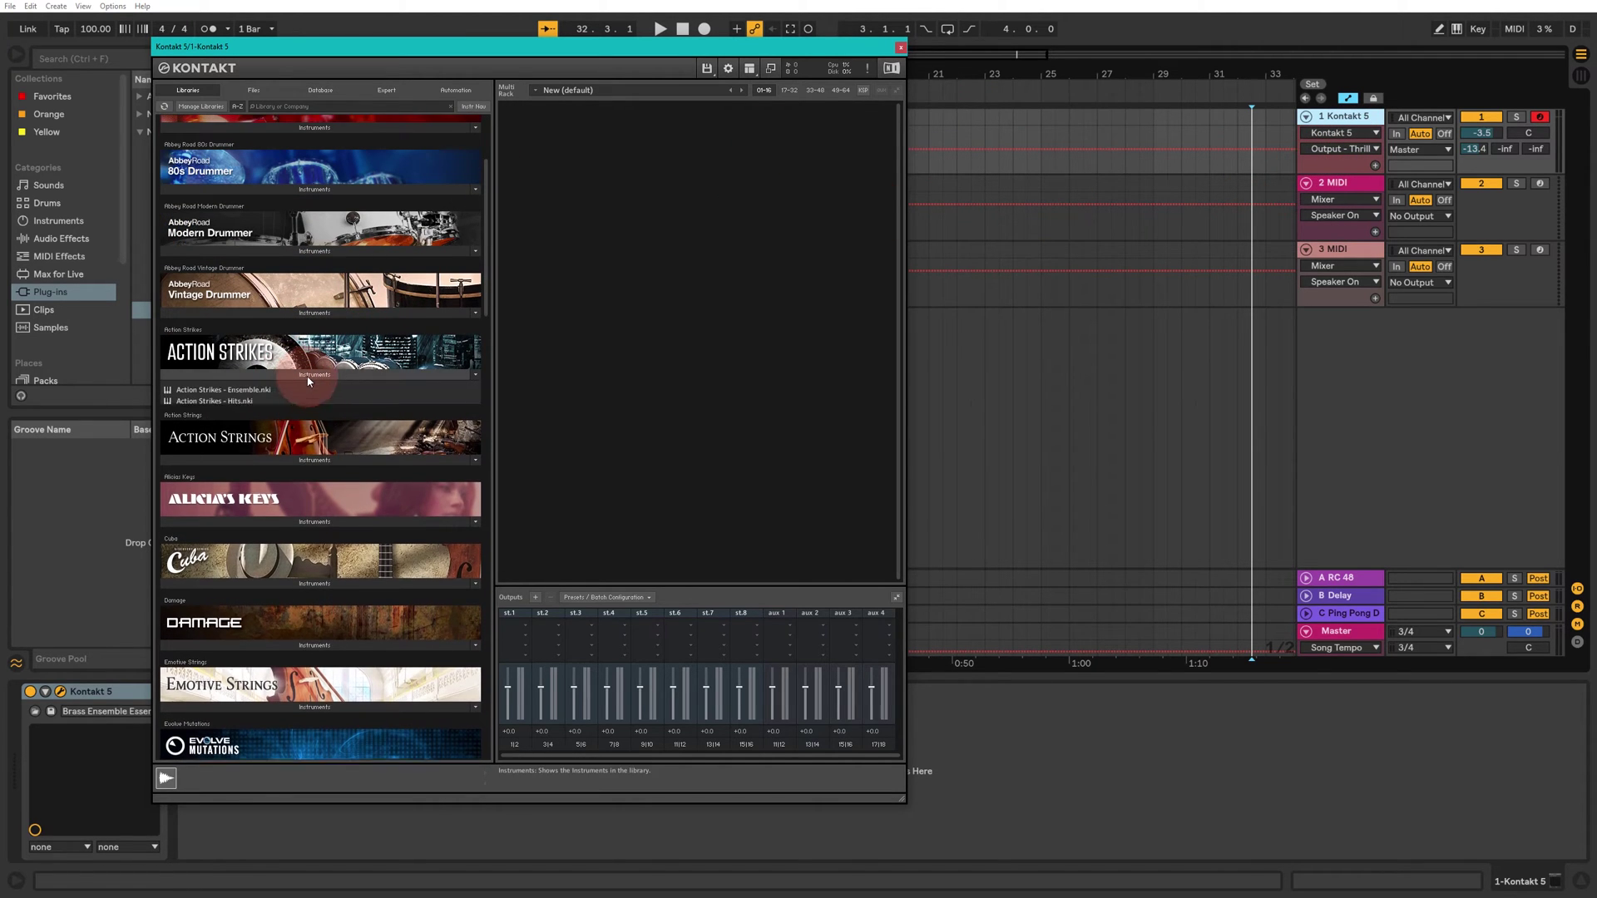
pyautogui.click(216, 391)
pyautogui.doubleClick(215, 391)
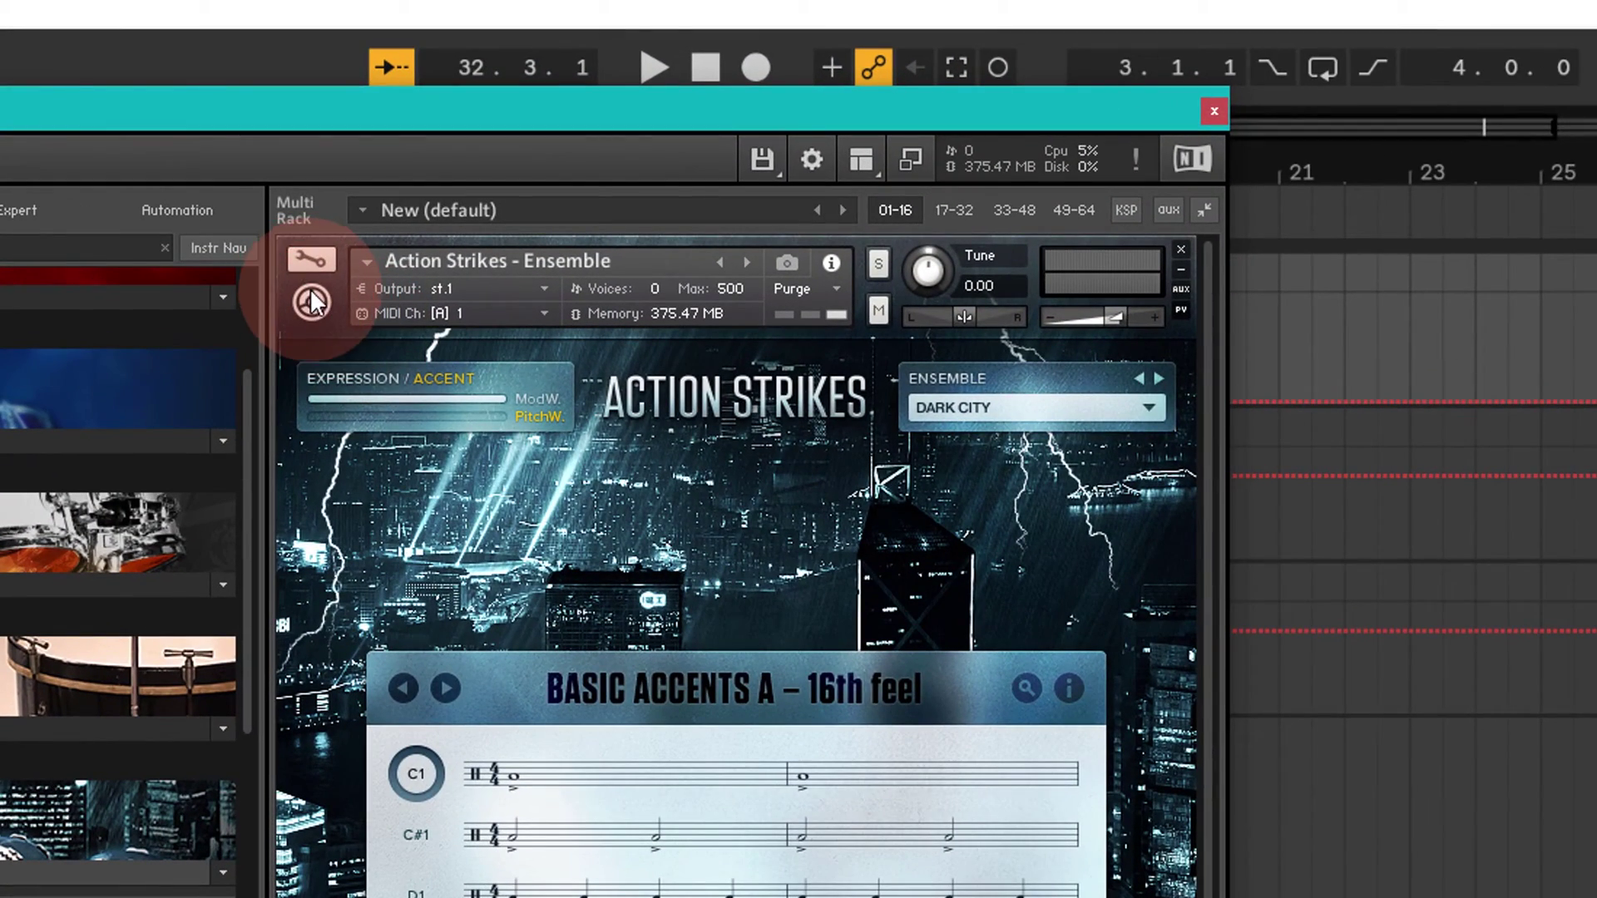
# Collapse Action Strikes, load Emotive Strings.nki below it, then return to track 2
pyautogui.click(336, 287)
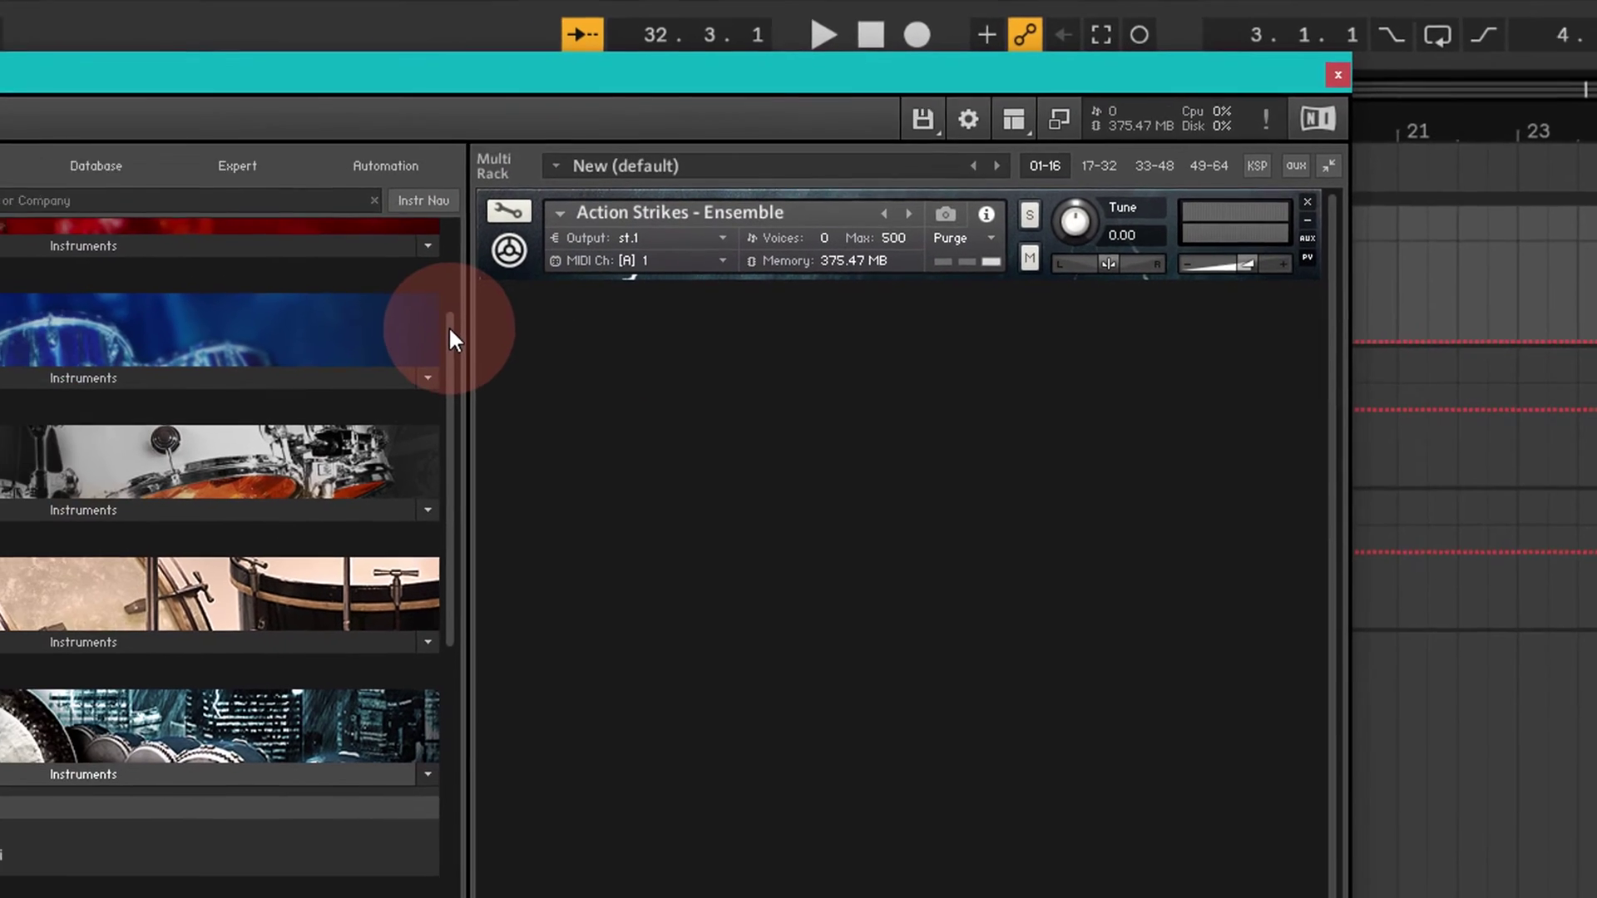
pyautogui.moveTo(449, 329); pyautogui.dragTo(459, 546)
pyautogui.moveTo(706, 459); pyautogui.dragTo(680, 472)
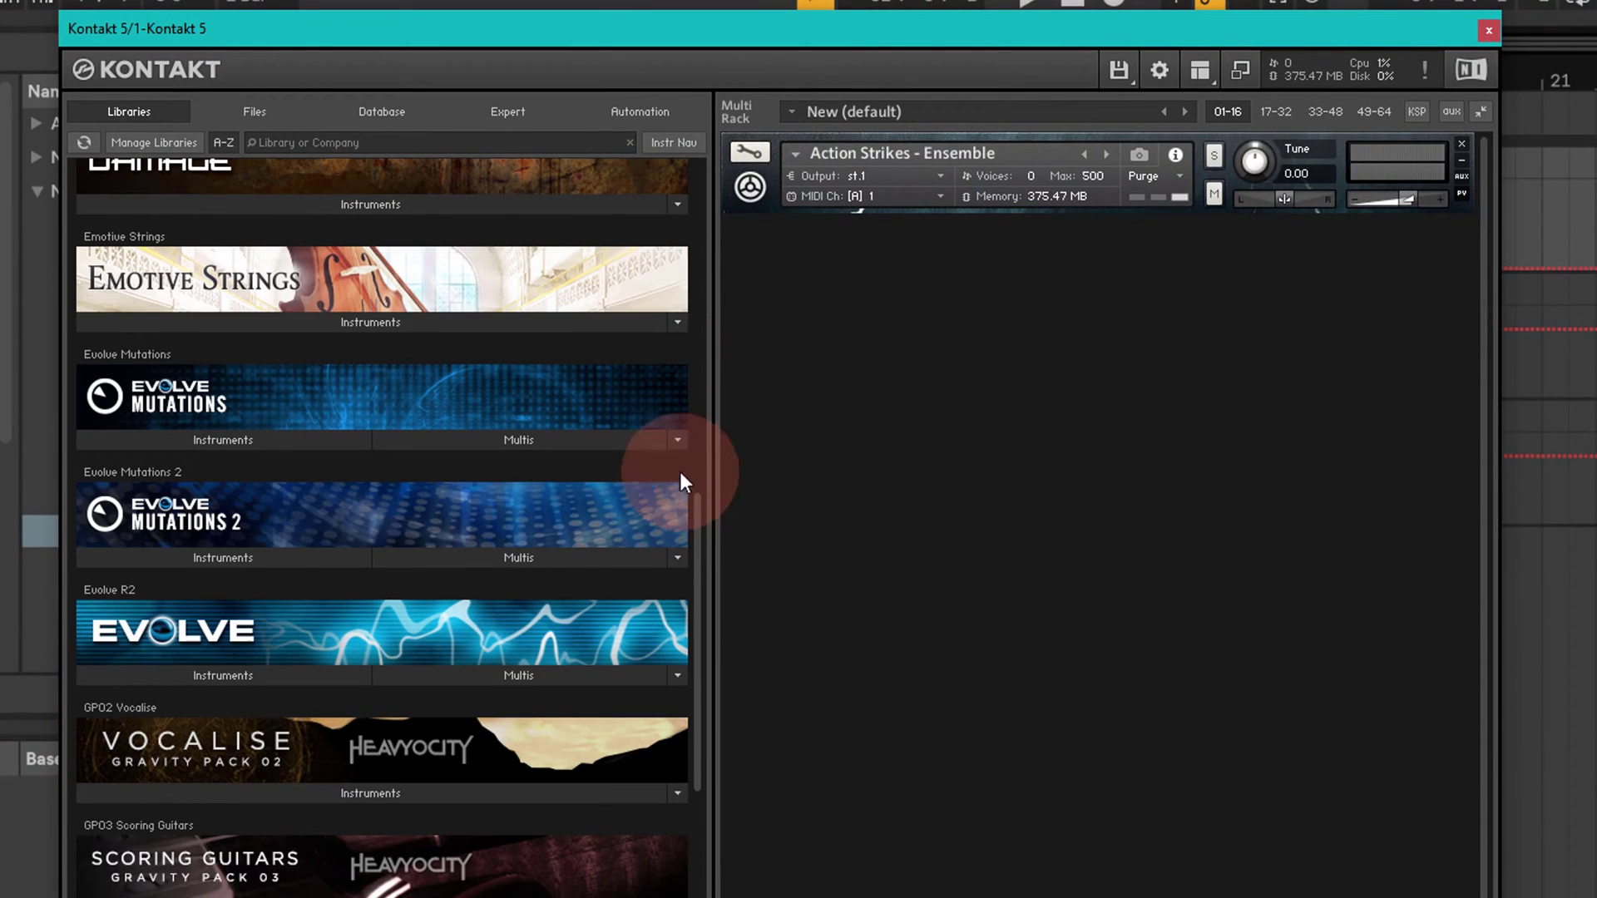
pyautogui.click(353, 322)
pyautogui.doubleClick(183, 352)
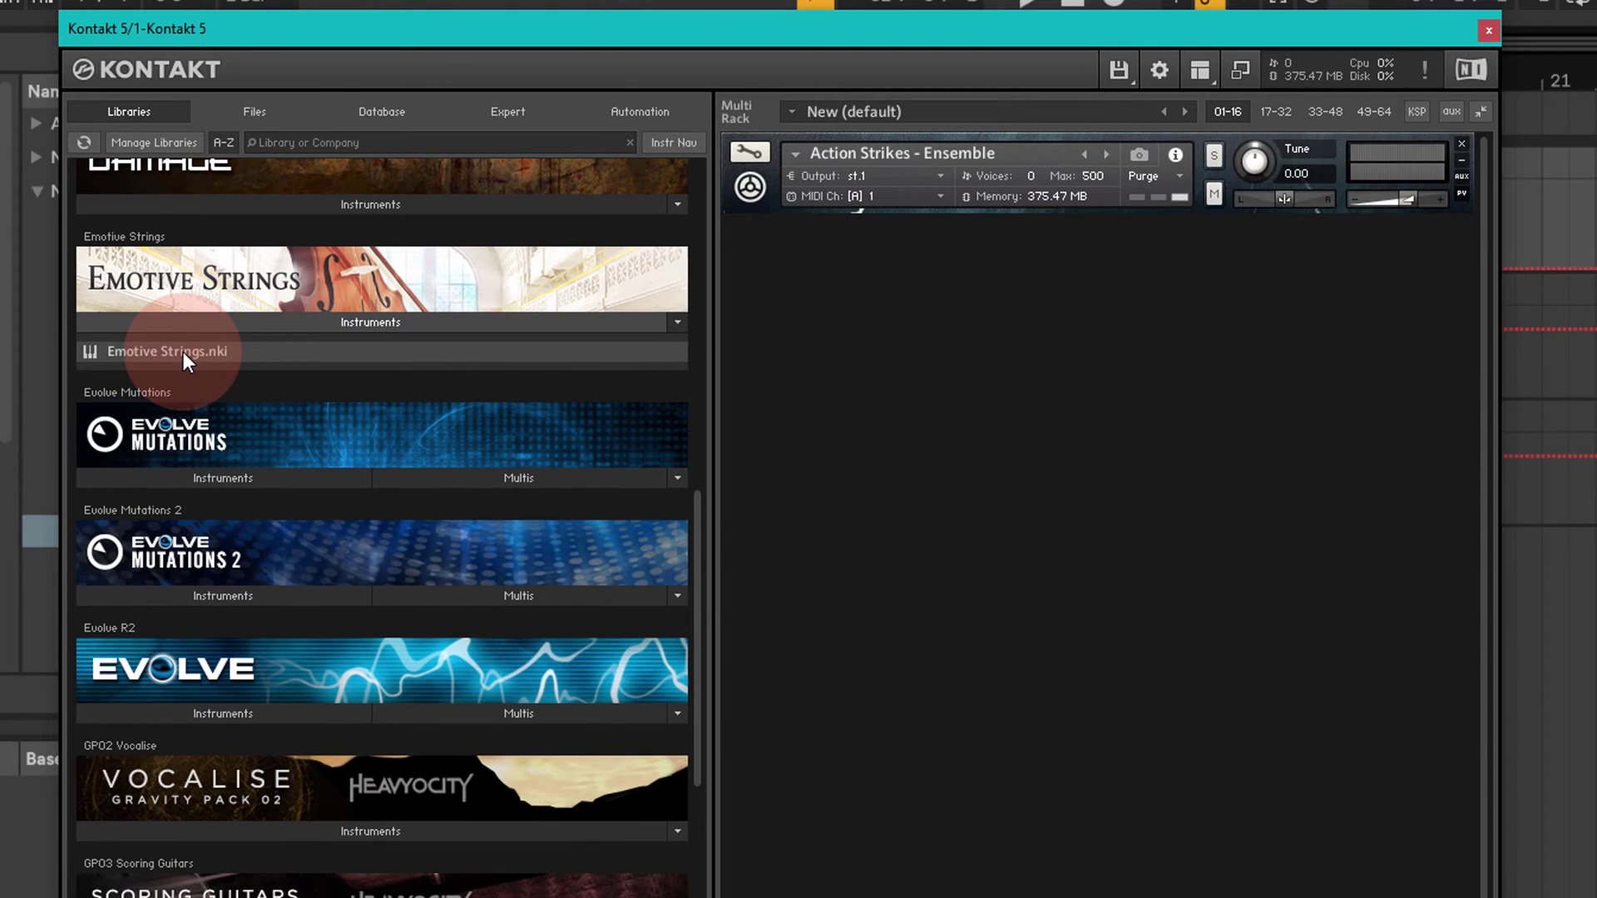
pyautogui.click(1199, 565)
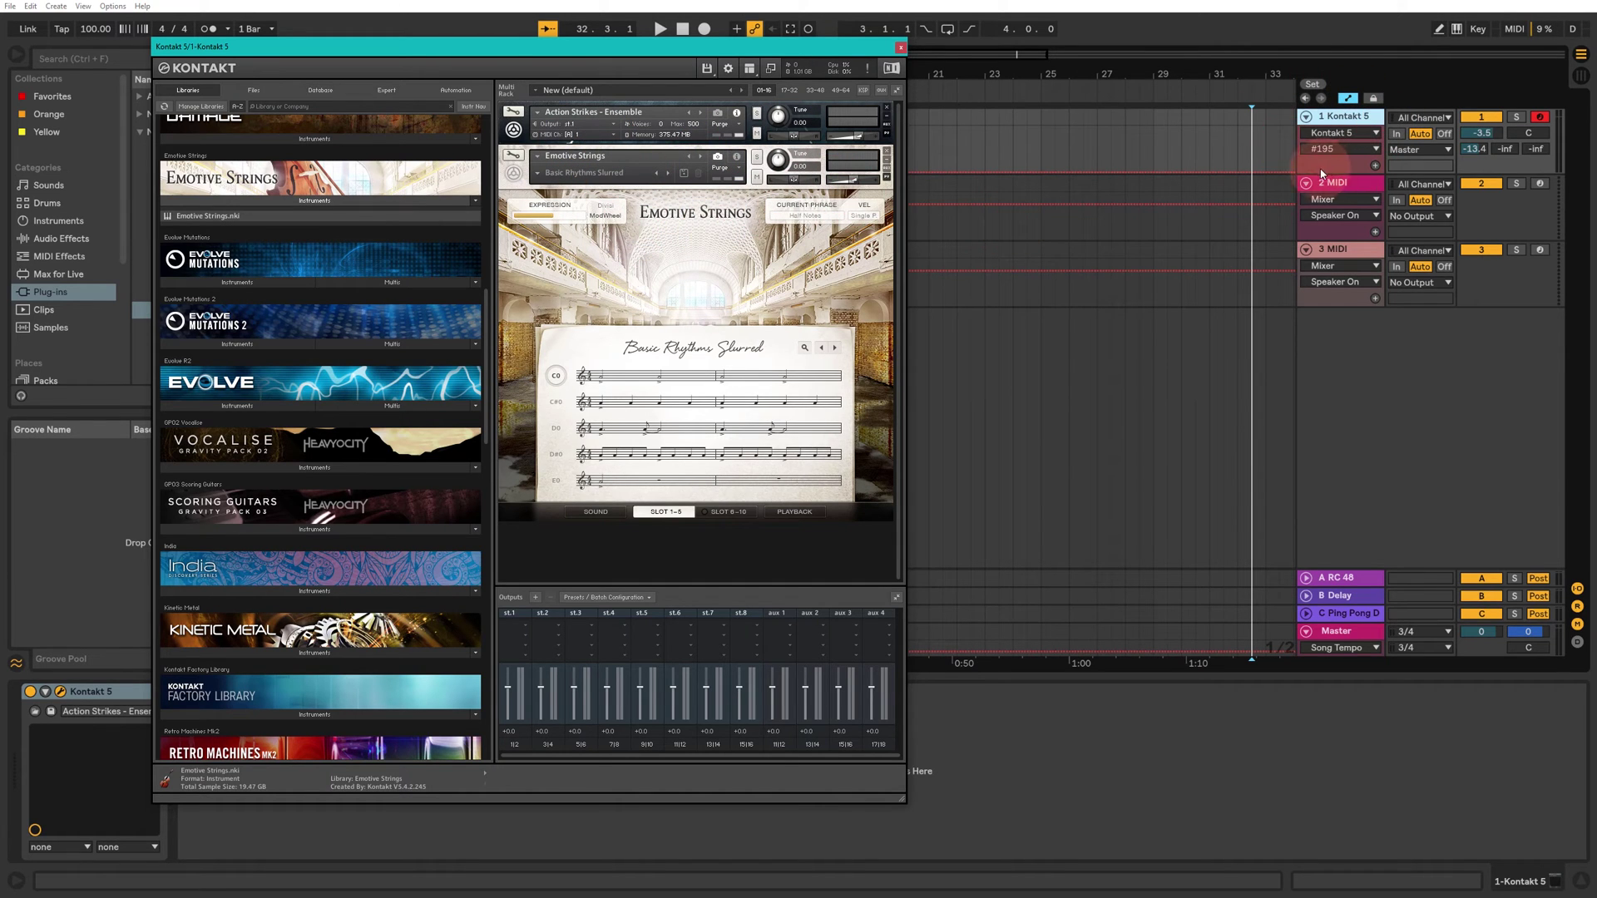
pyautogui.click(1356, 181)
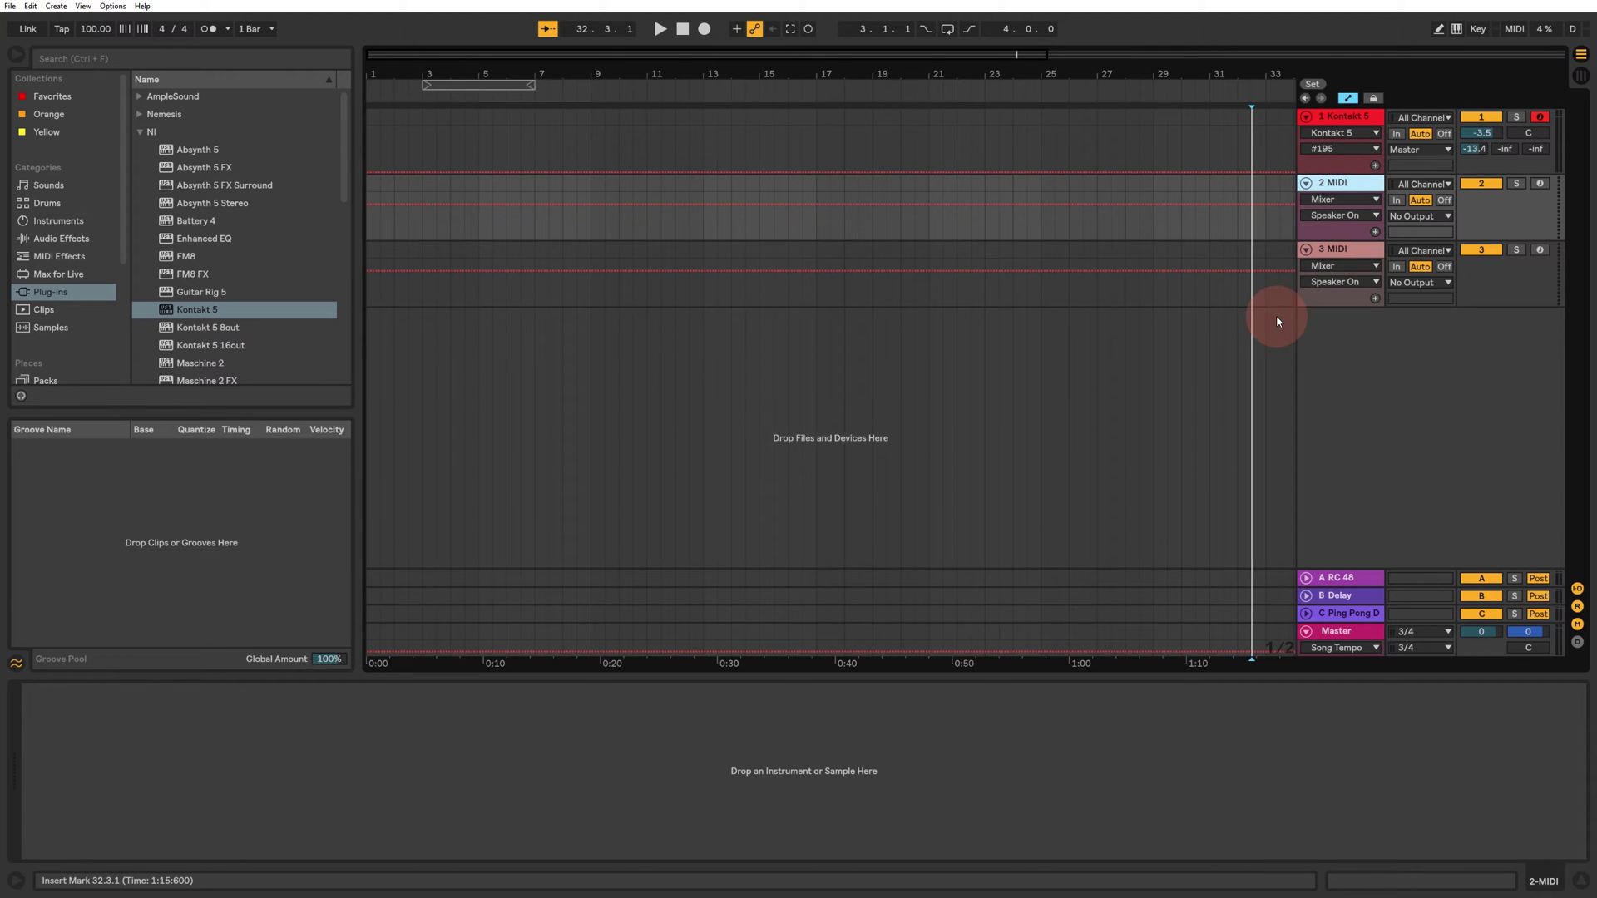
# Route Emotive Strings to output st.2, collapse it and close Kontakt
pyautogui.click(1341, 123)
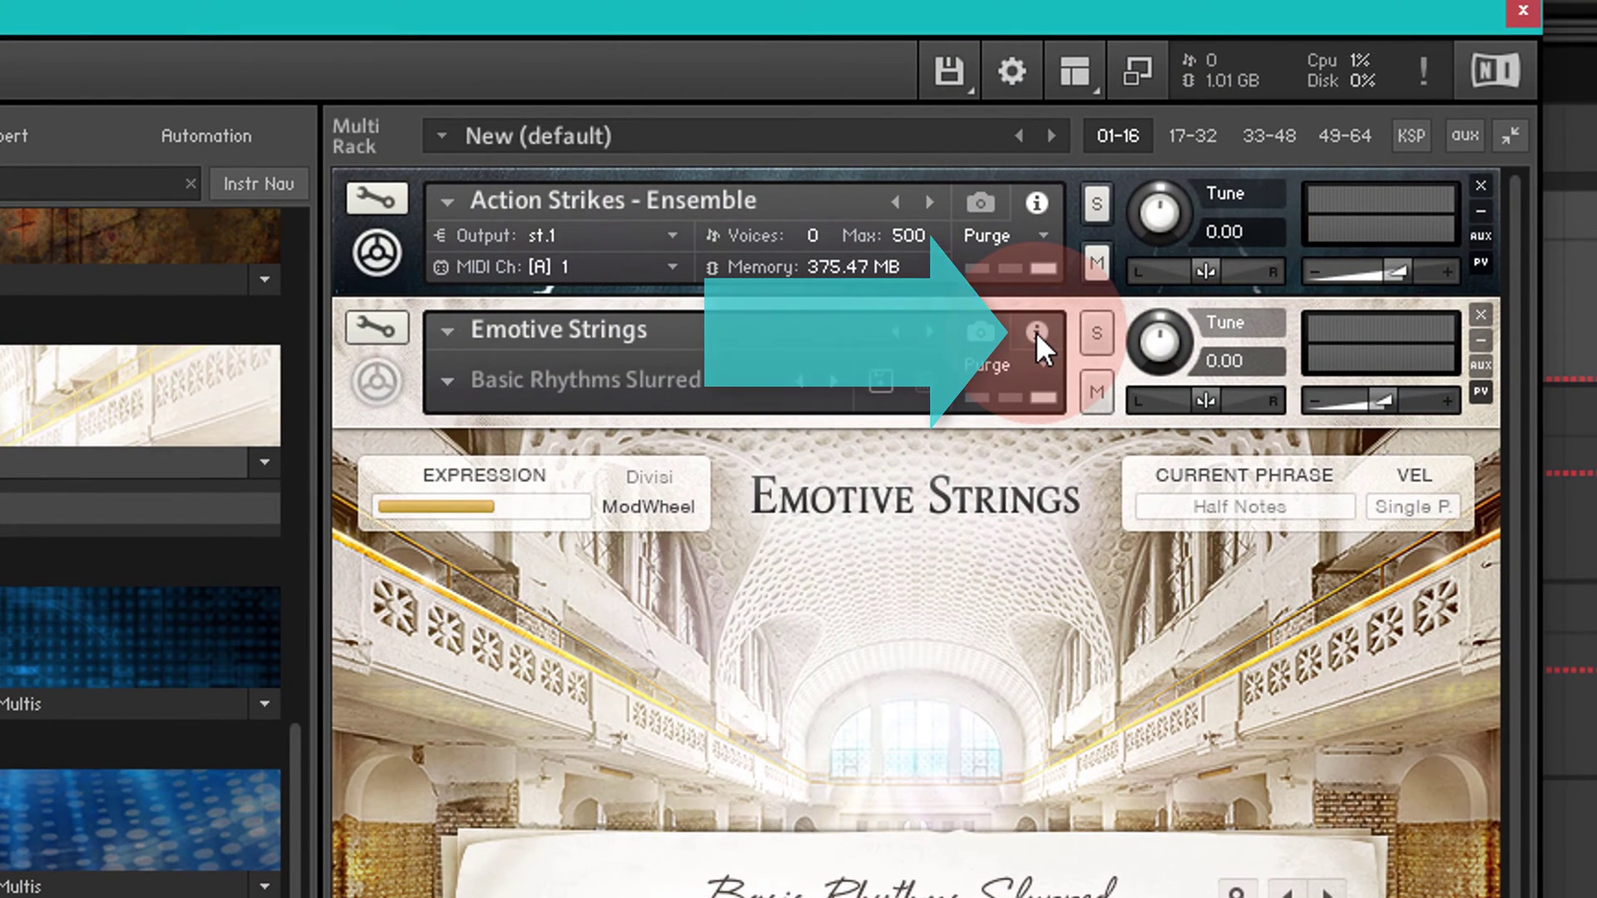
pyautogui.click(1036, 331)
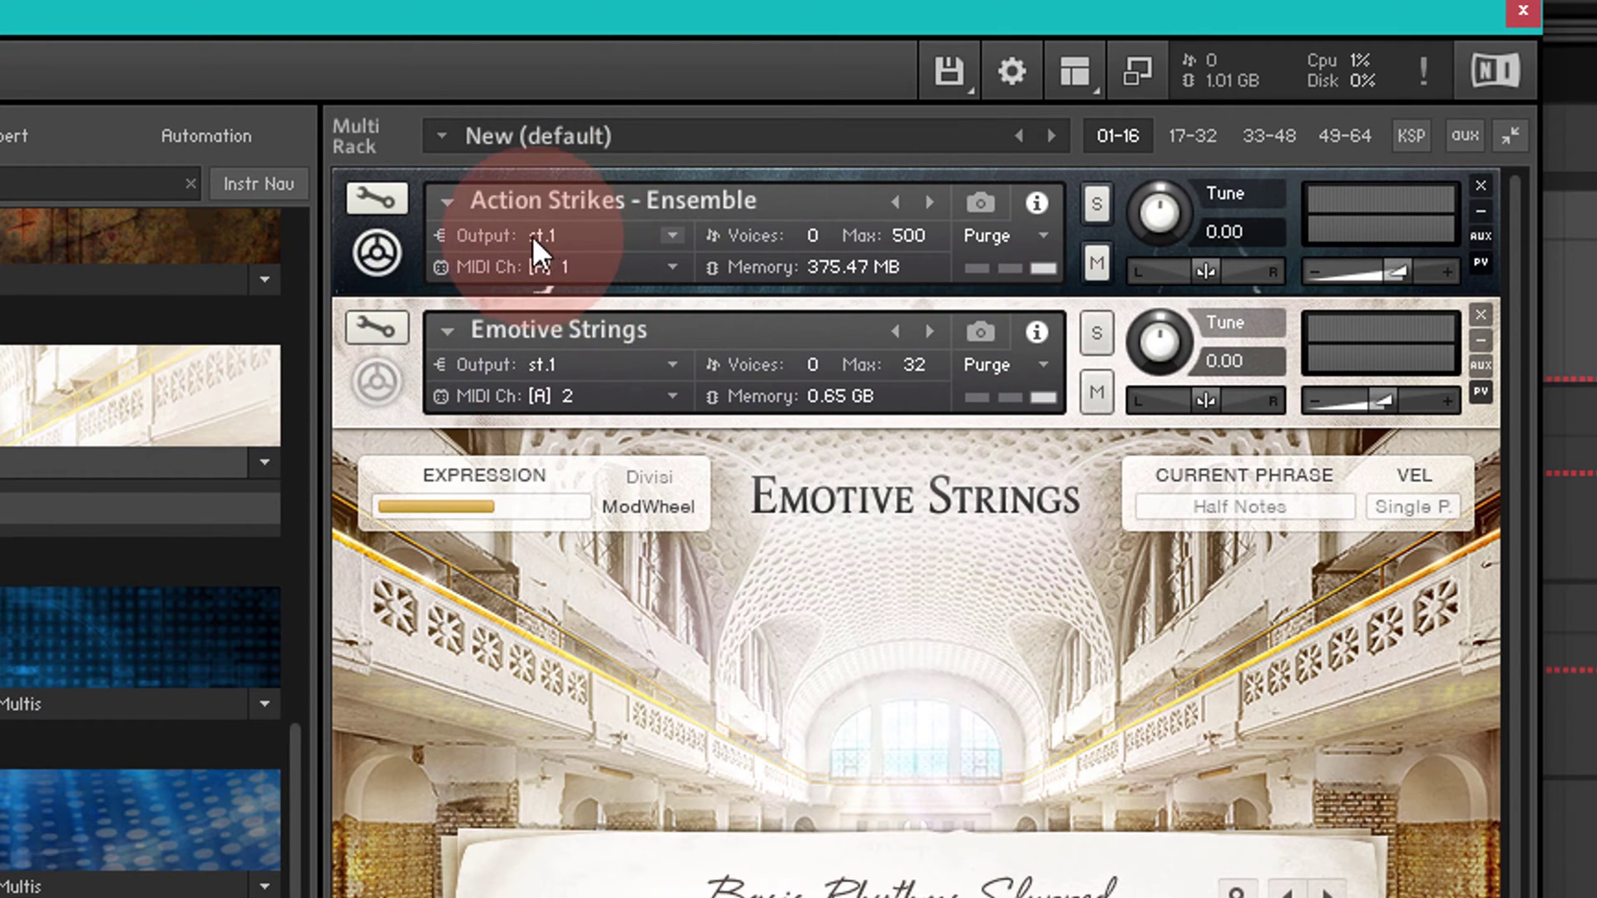
pyautogui.moveTo(564, 397); pyautogui.dragTo(574, 361)
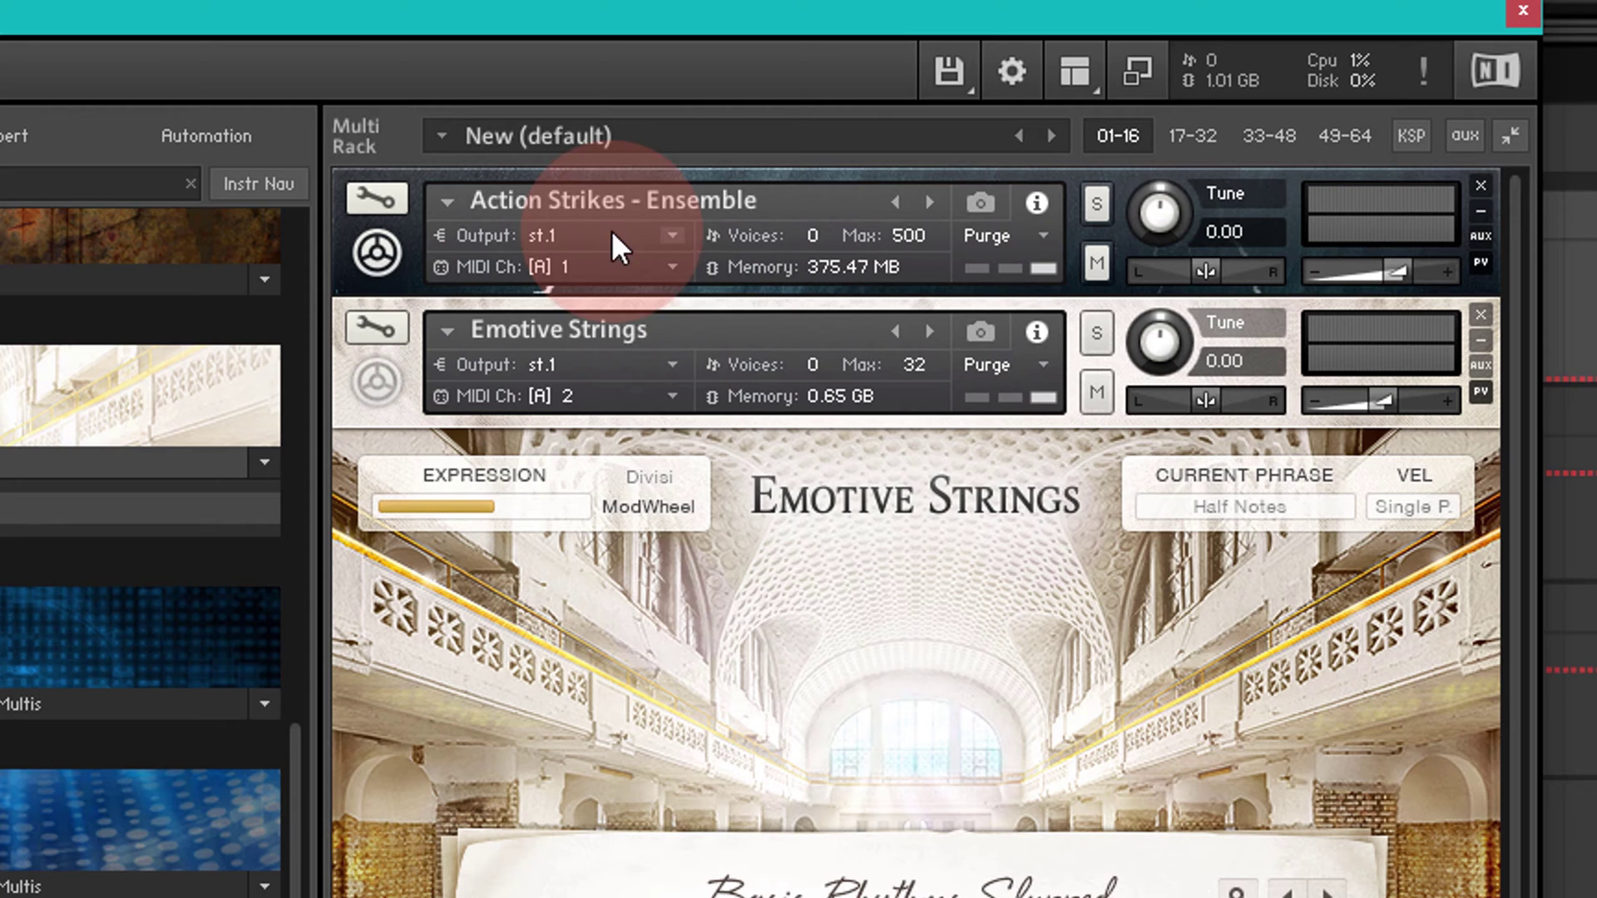
pyautogui.click(677, 363)
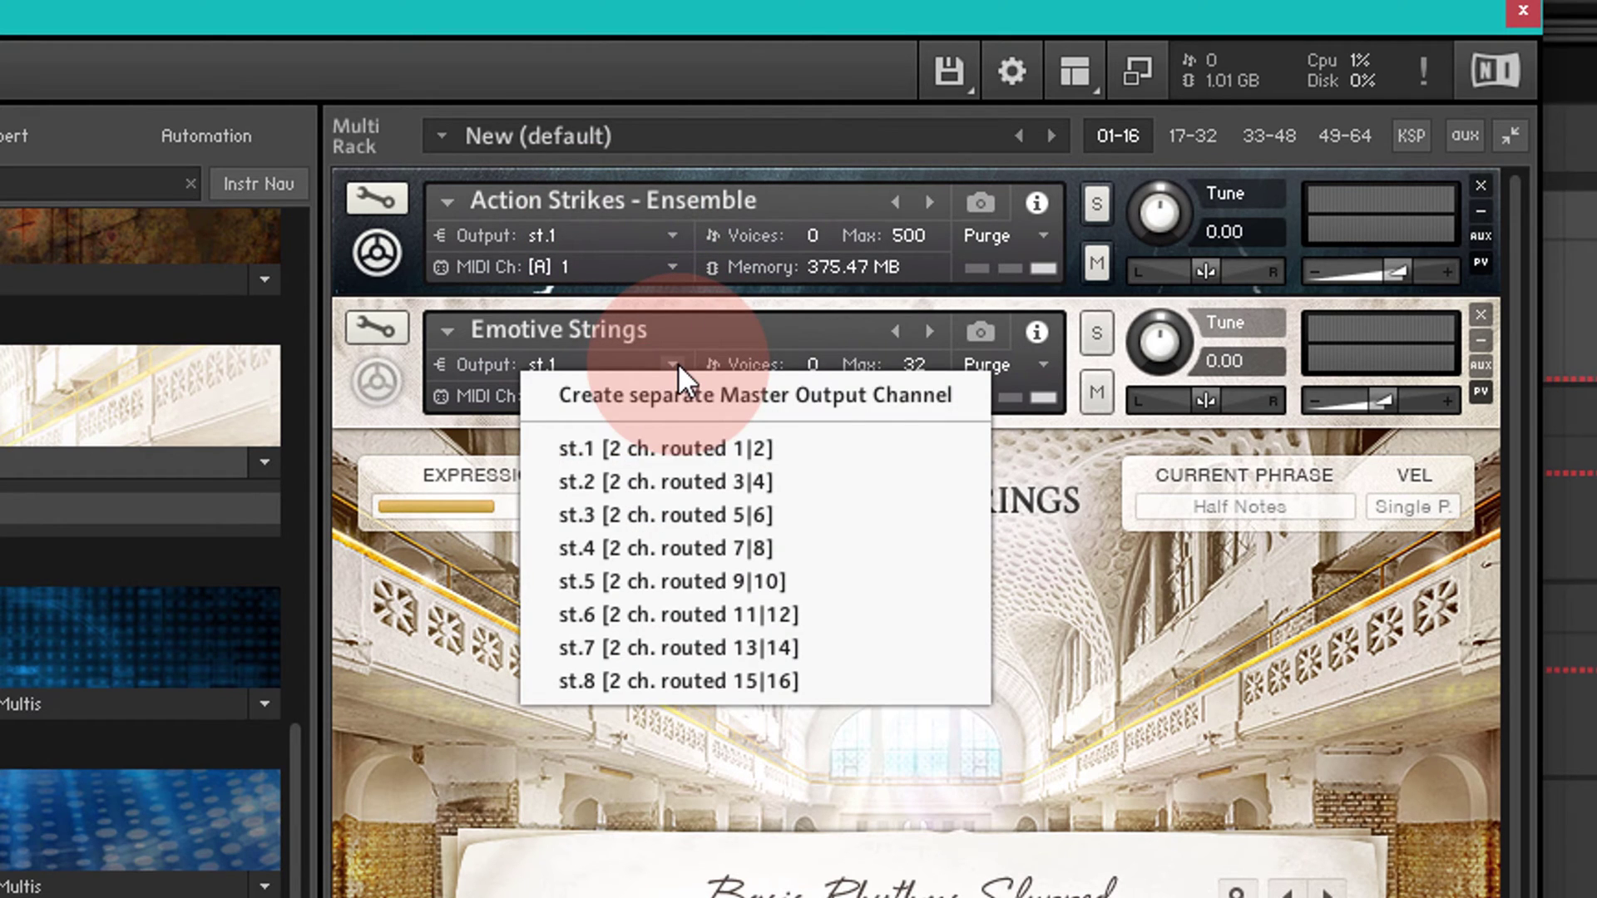
pyautogui.click(646, 481)
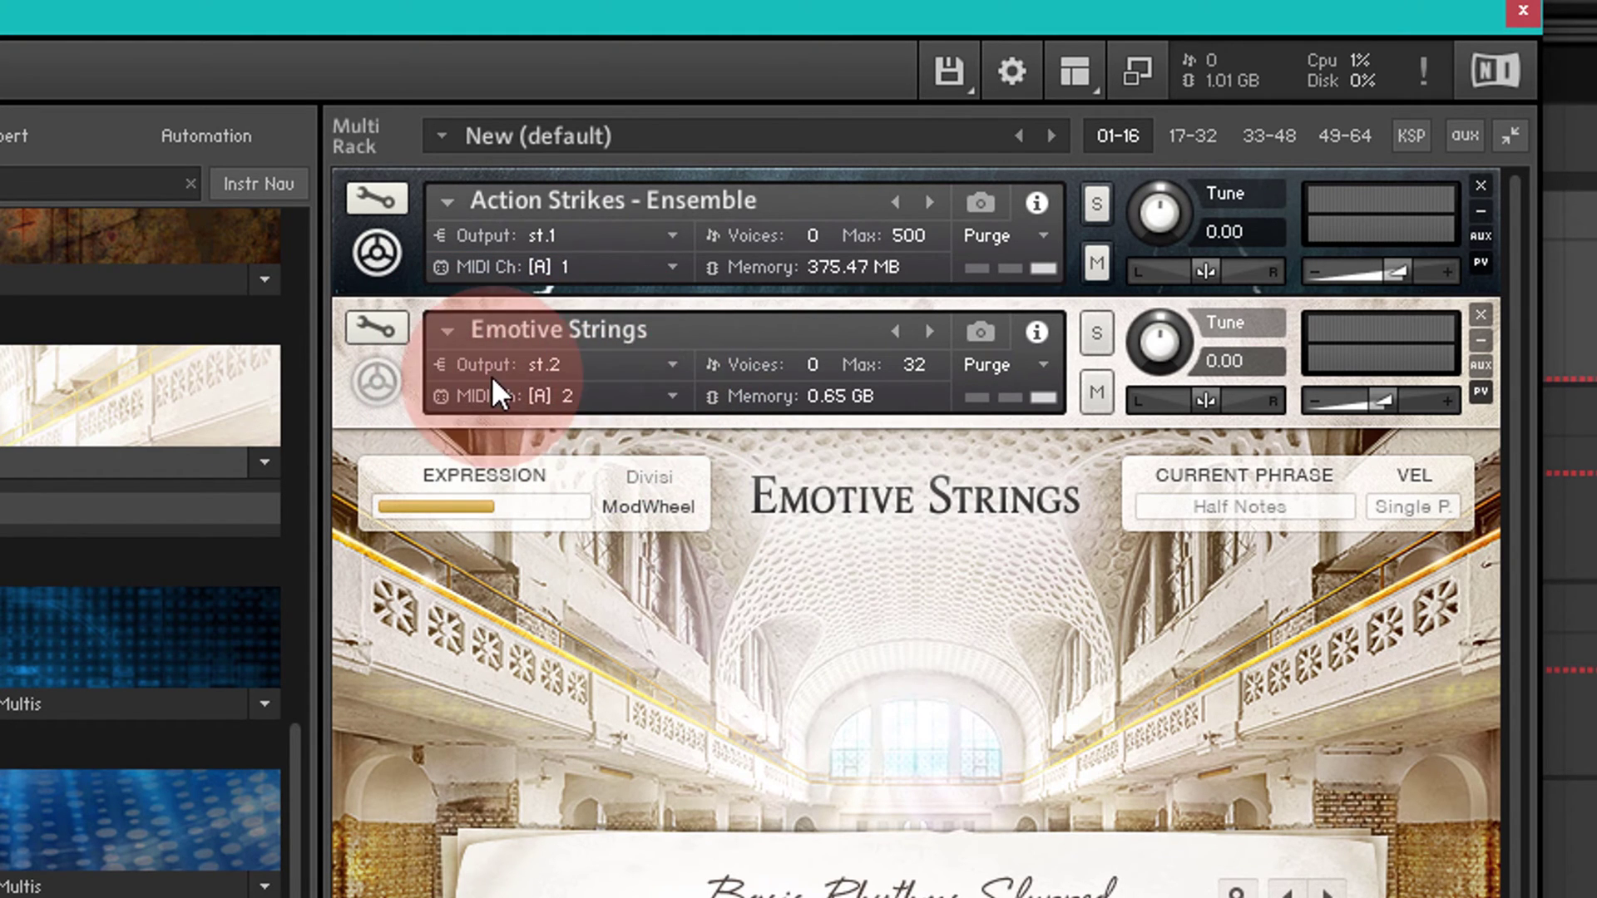
pyautogui.click(370, 379)
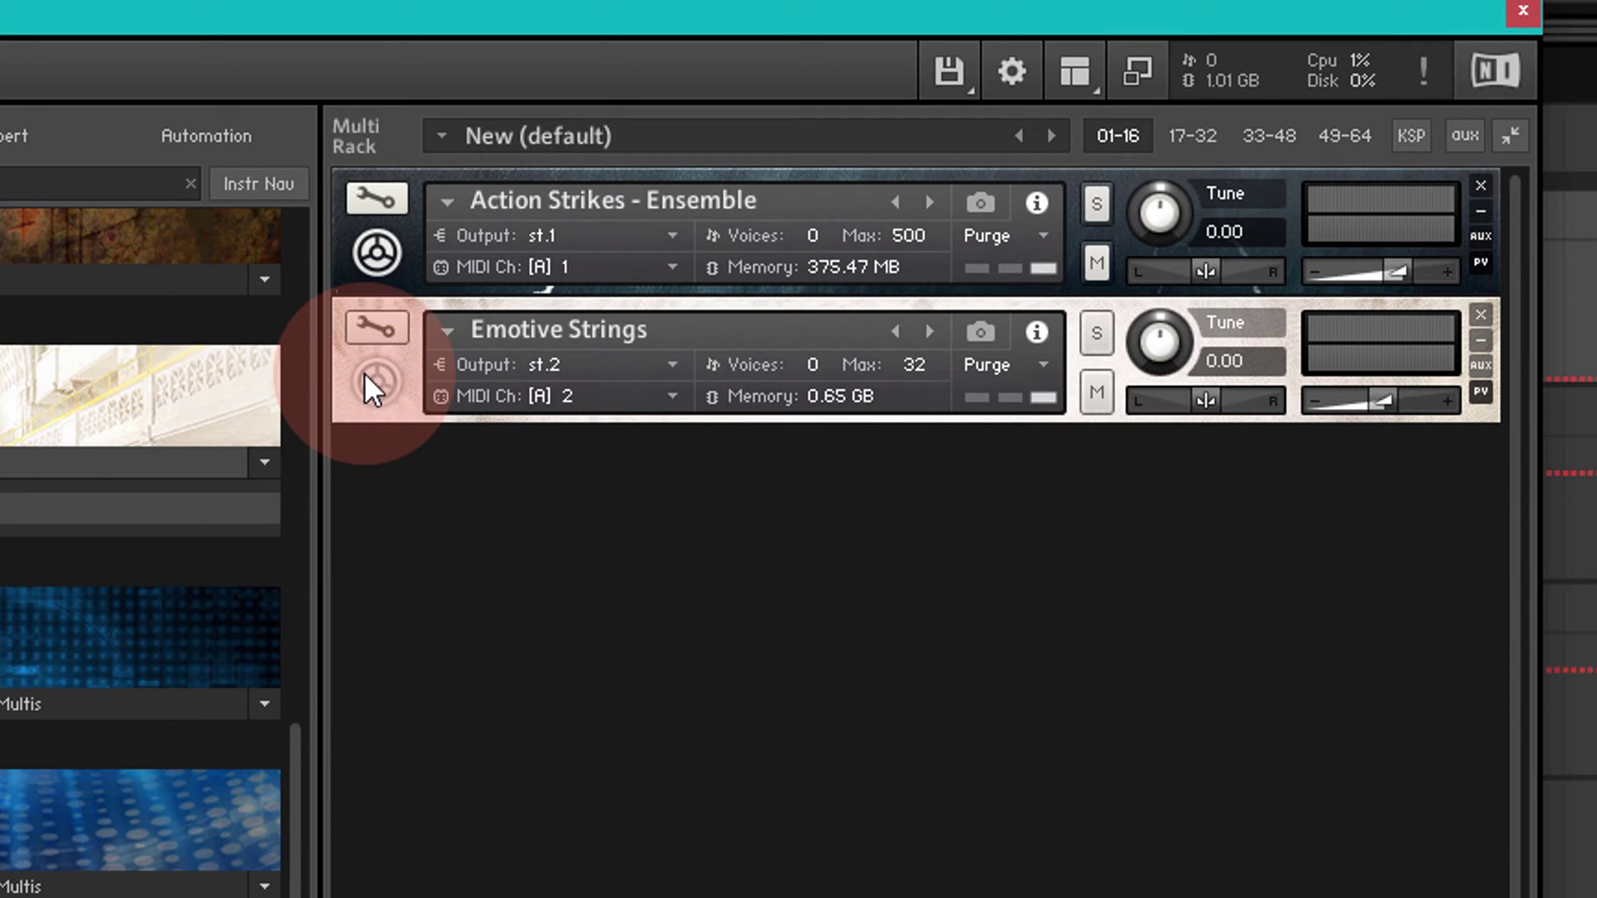
pyautogui.click(1341, 190)
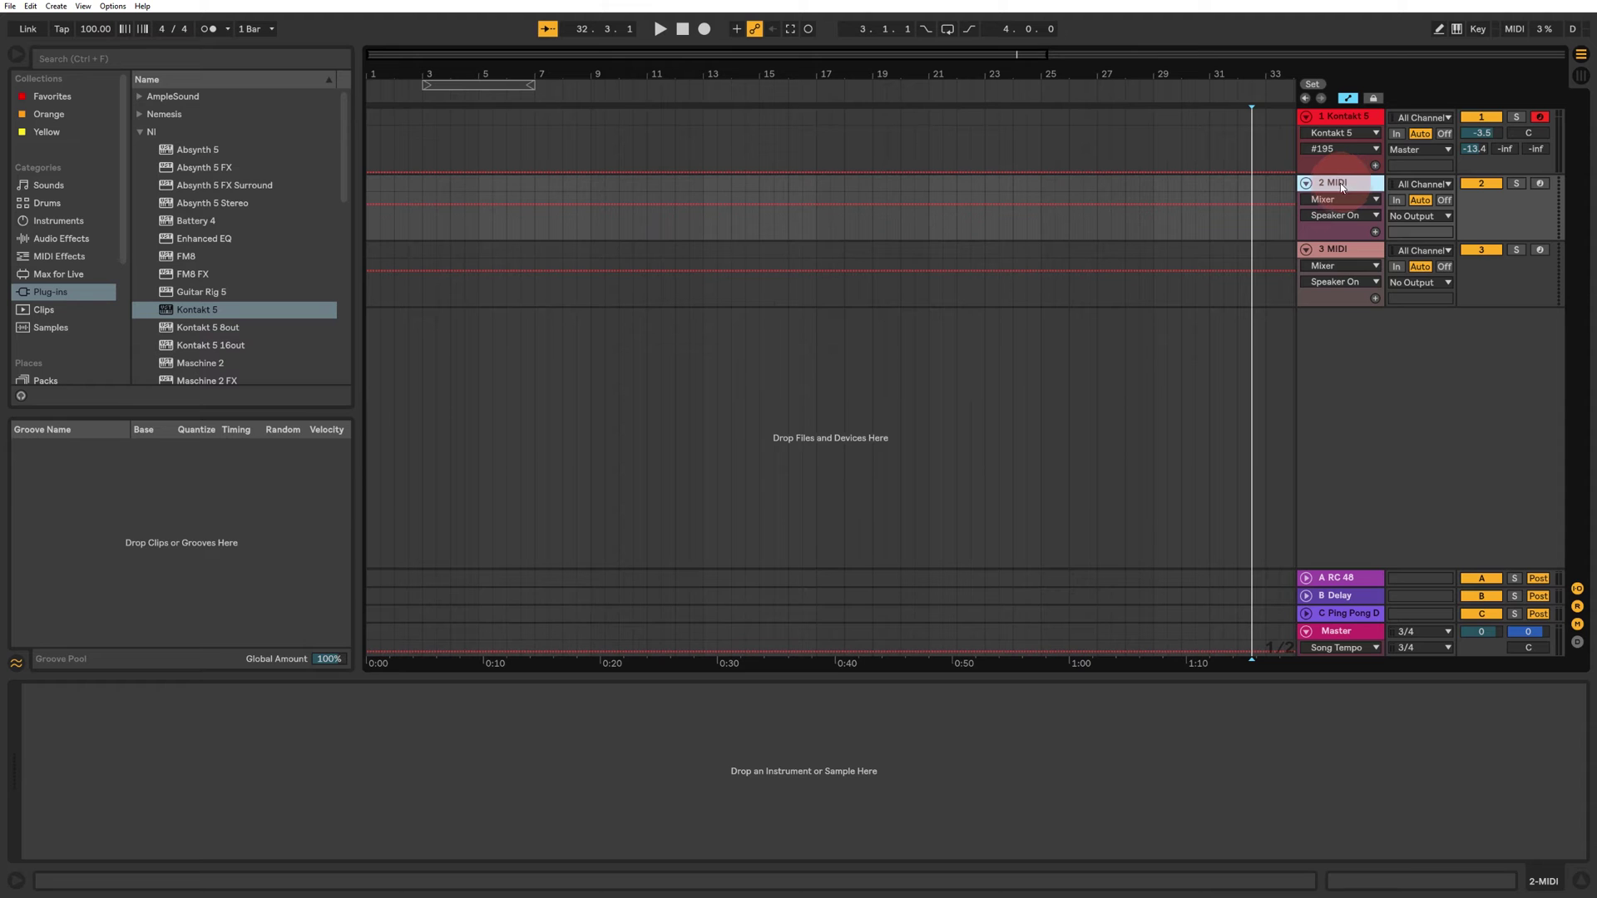
# Put an External Instrument from the Instruments browser onto track 2
pyautogui.click(25, 239)
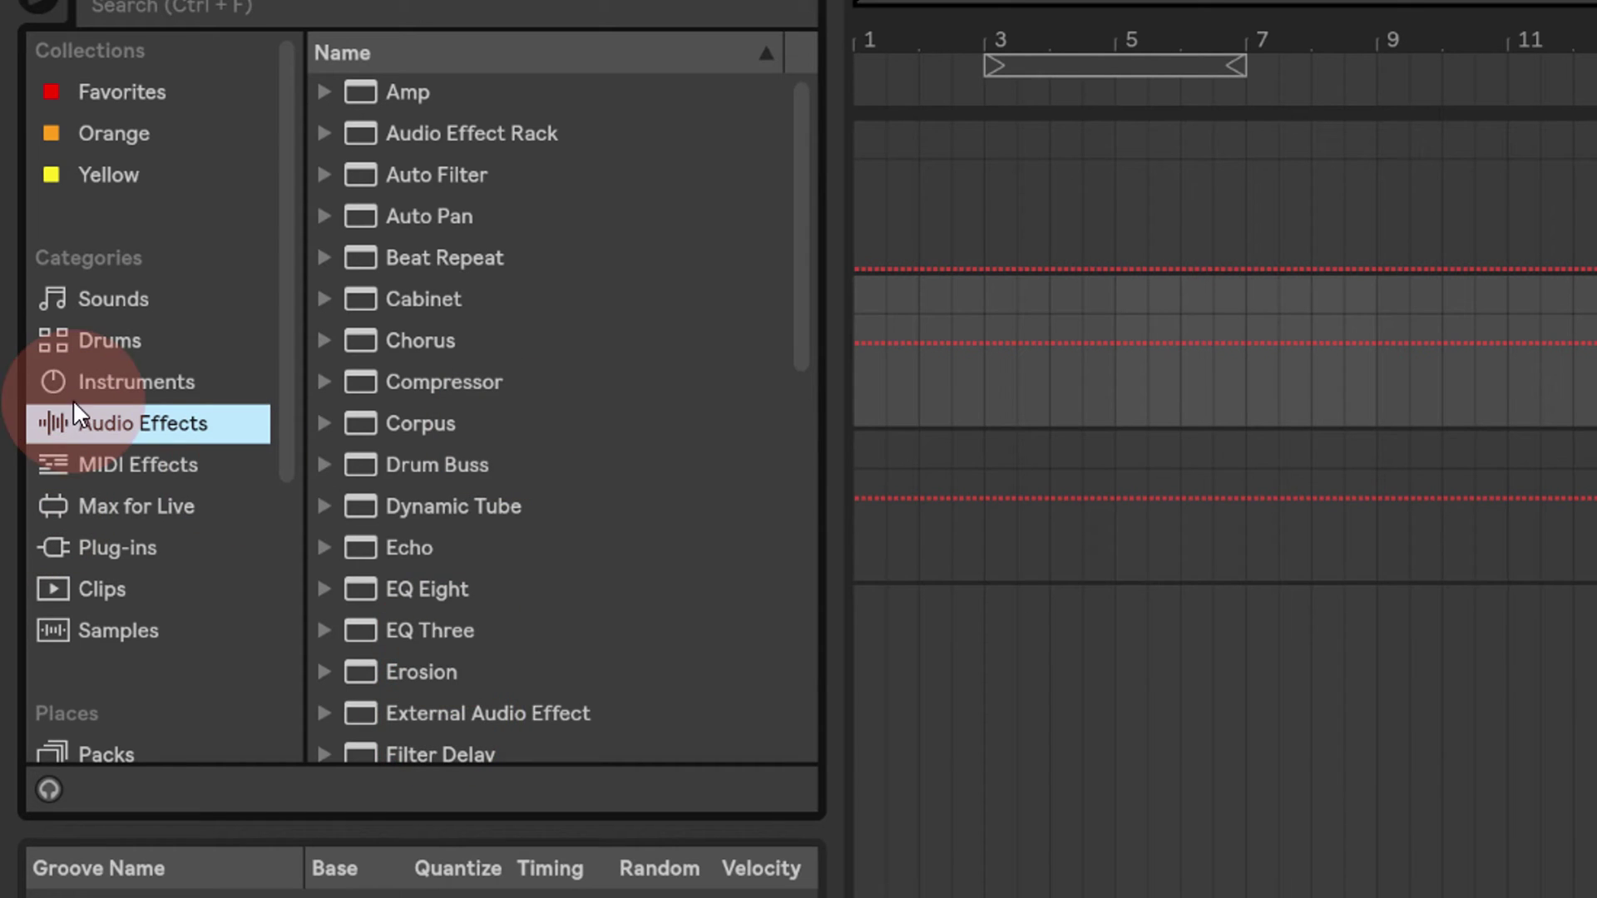
pyautogui.click(125, 382)
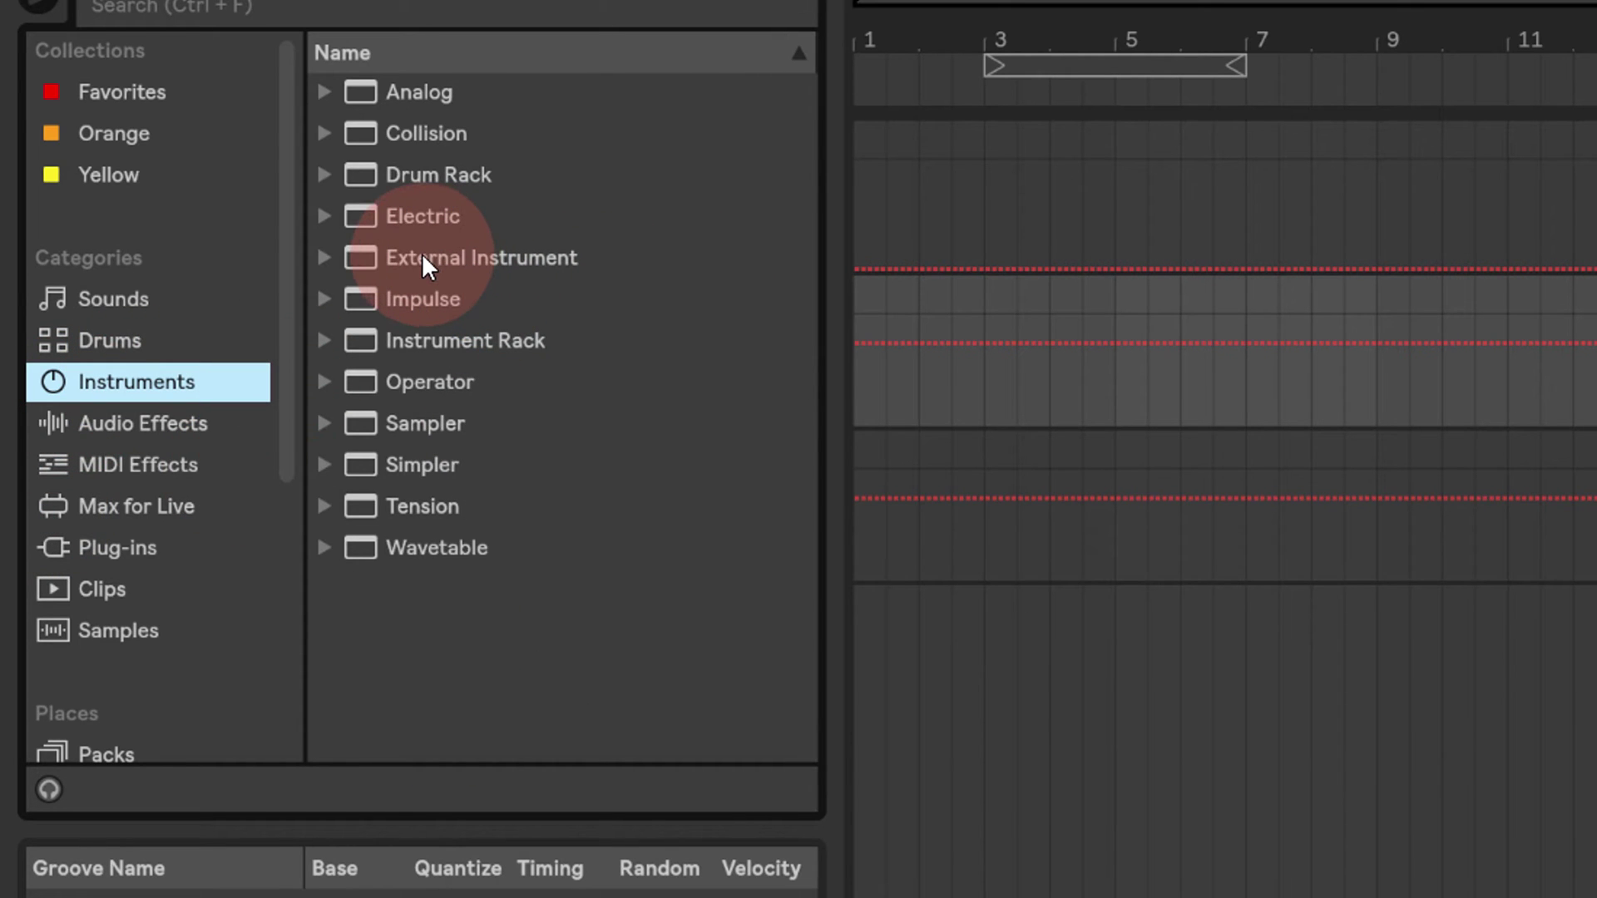
pyautogui.moveTo(421, 253); pyautogui.dragTo(1390, 385)
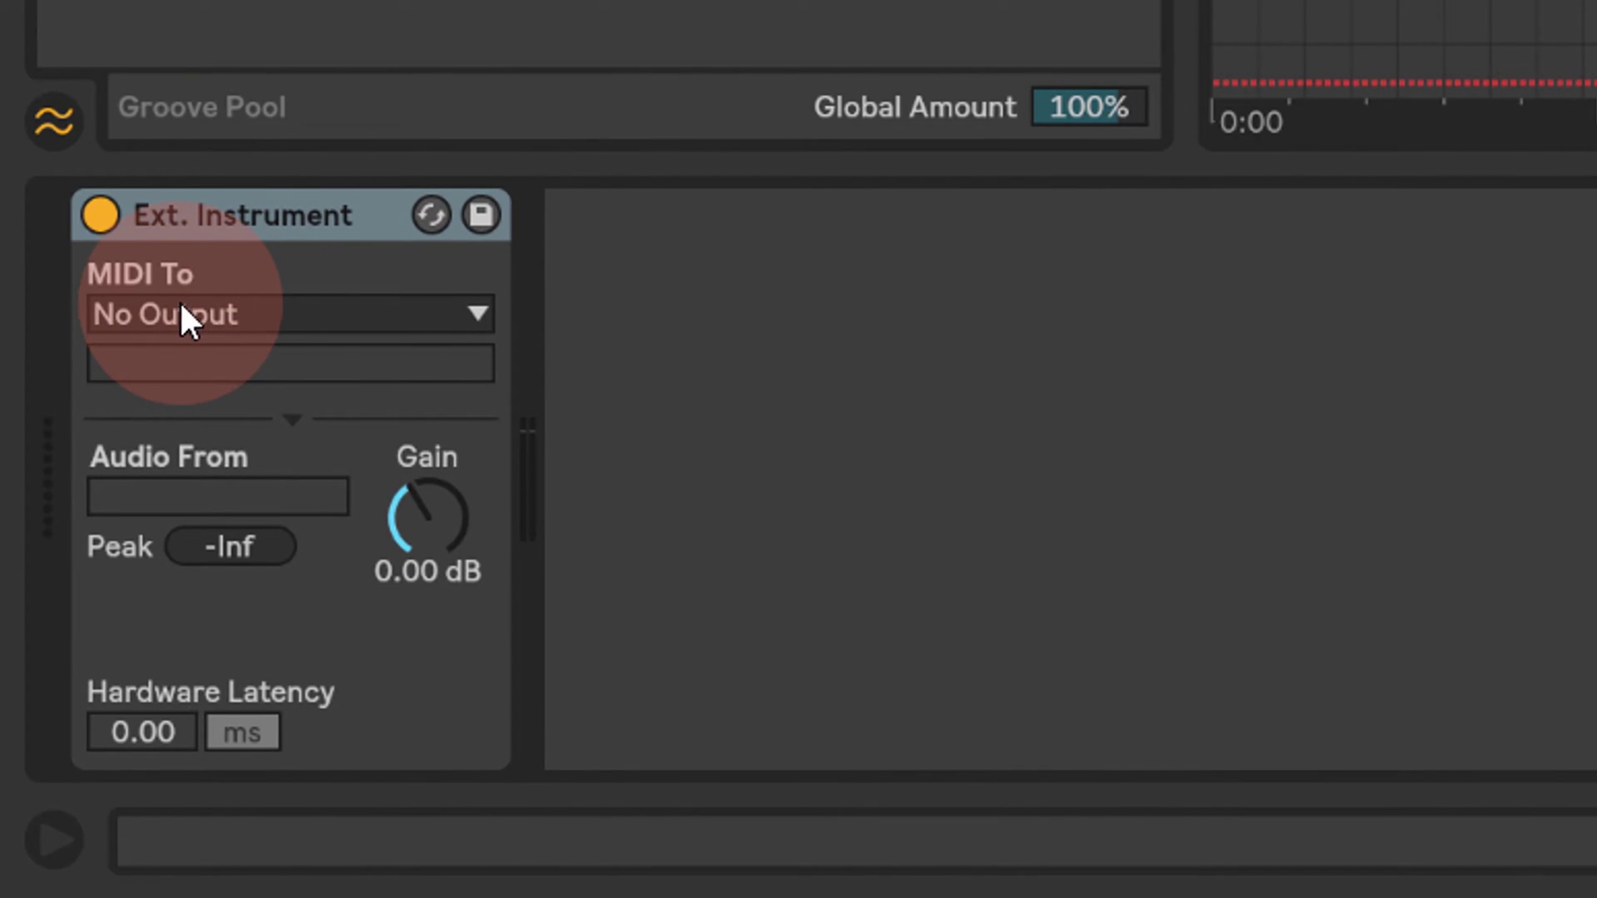
# Set its MIDI To to 1-Kontakt 5 on channel 2-Kontakt 5
pyautogui.click(181, 310)
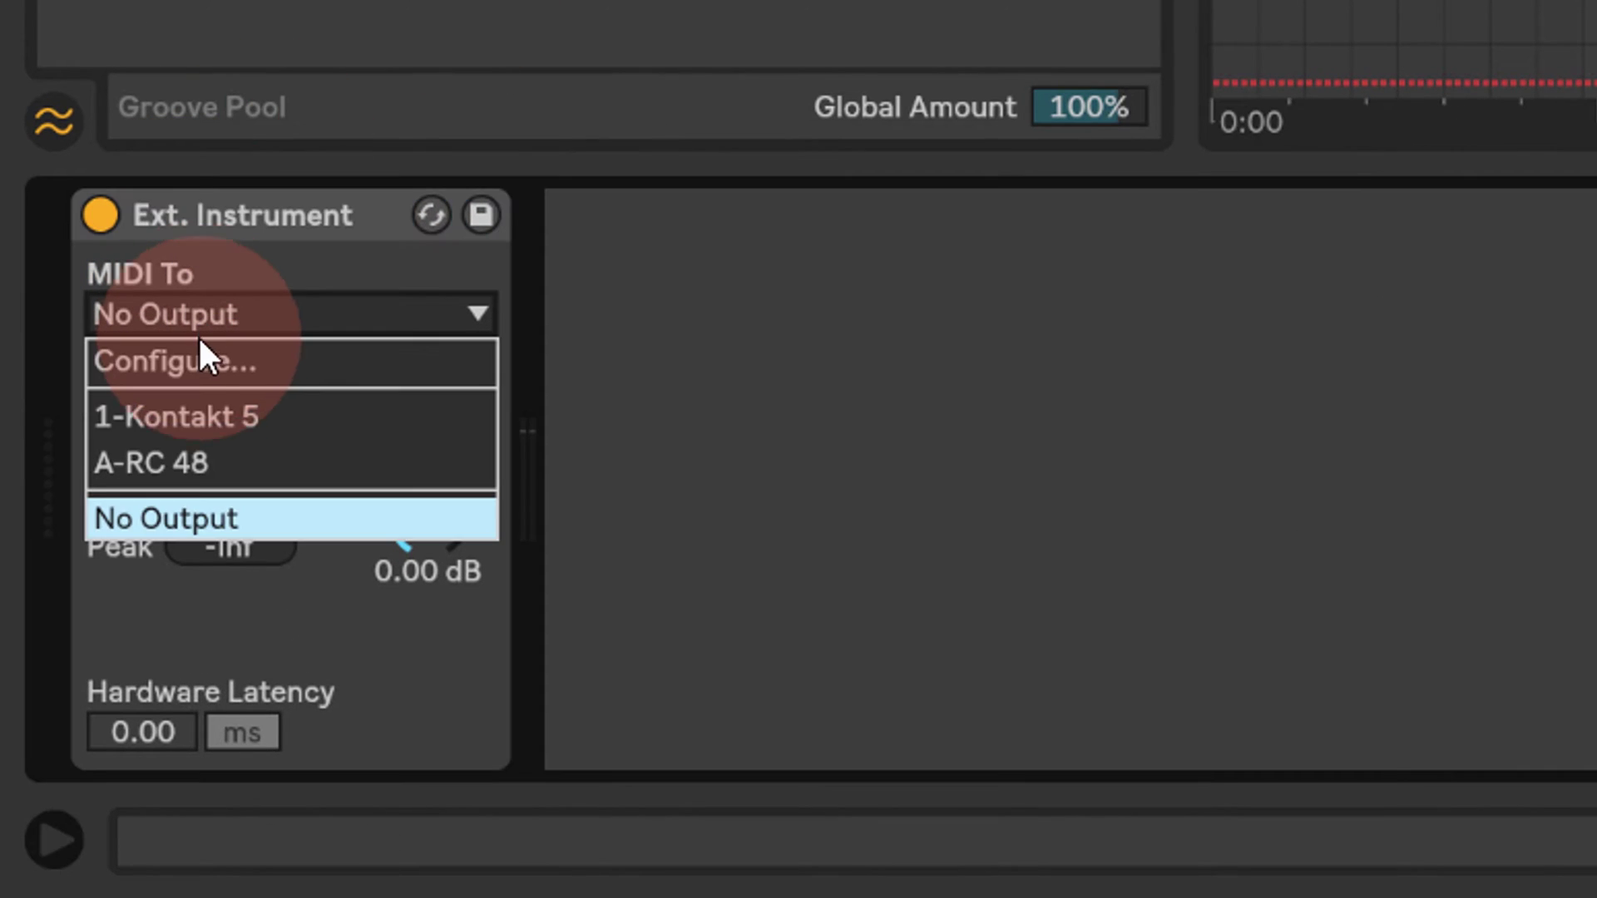
pyautogui.click(233, 417)
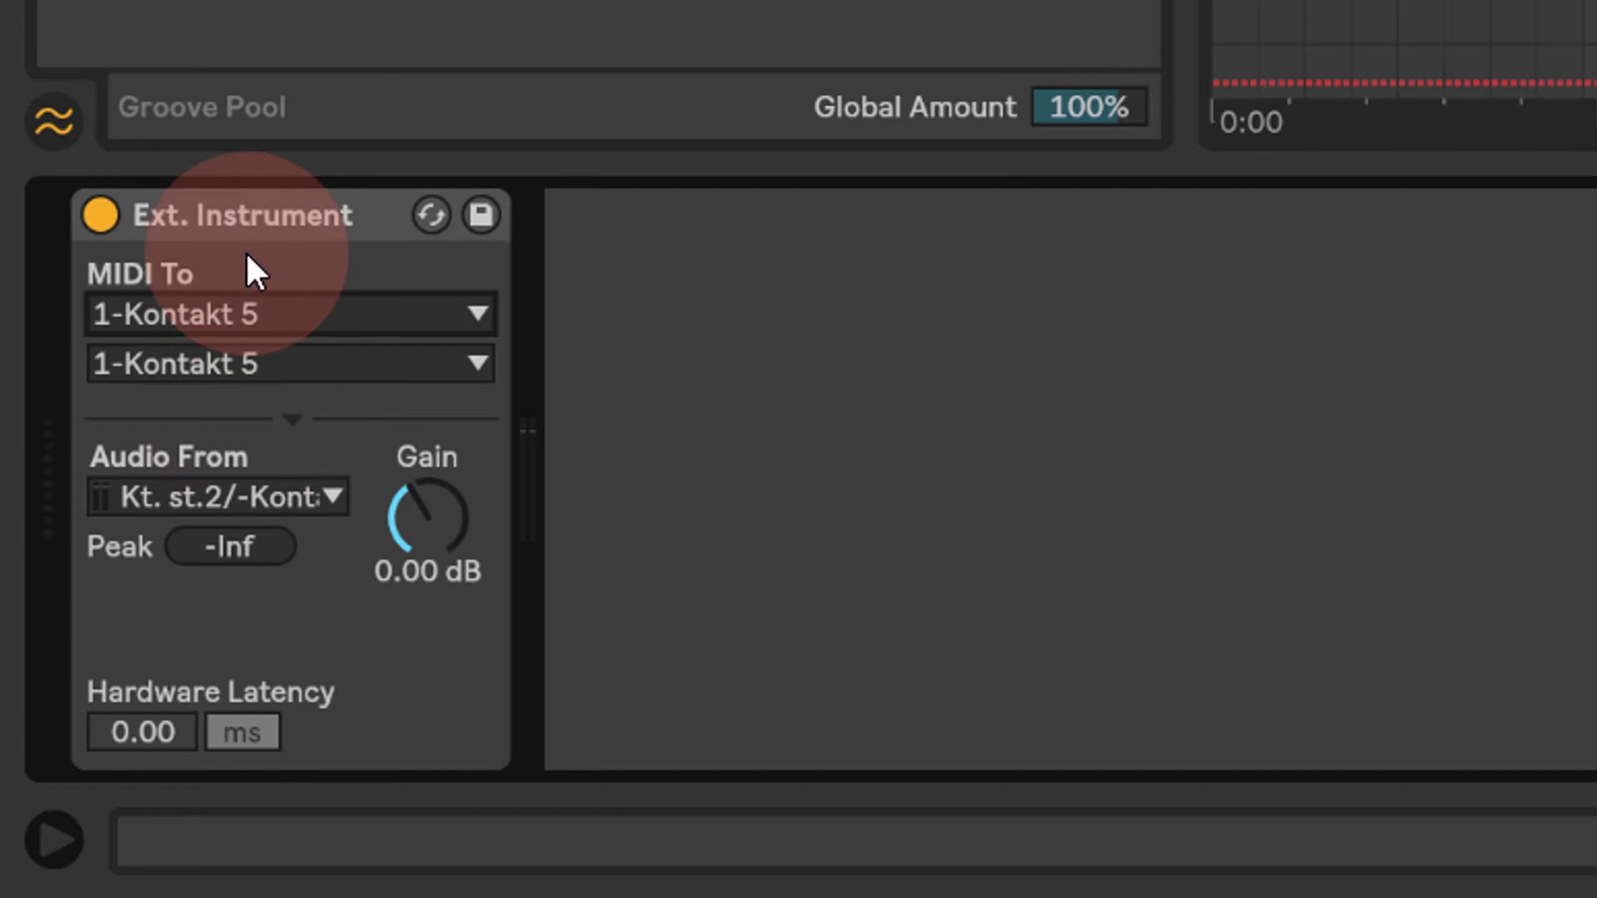
pyautogui.click(206, 363)
pyautogui.click(202, 464)
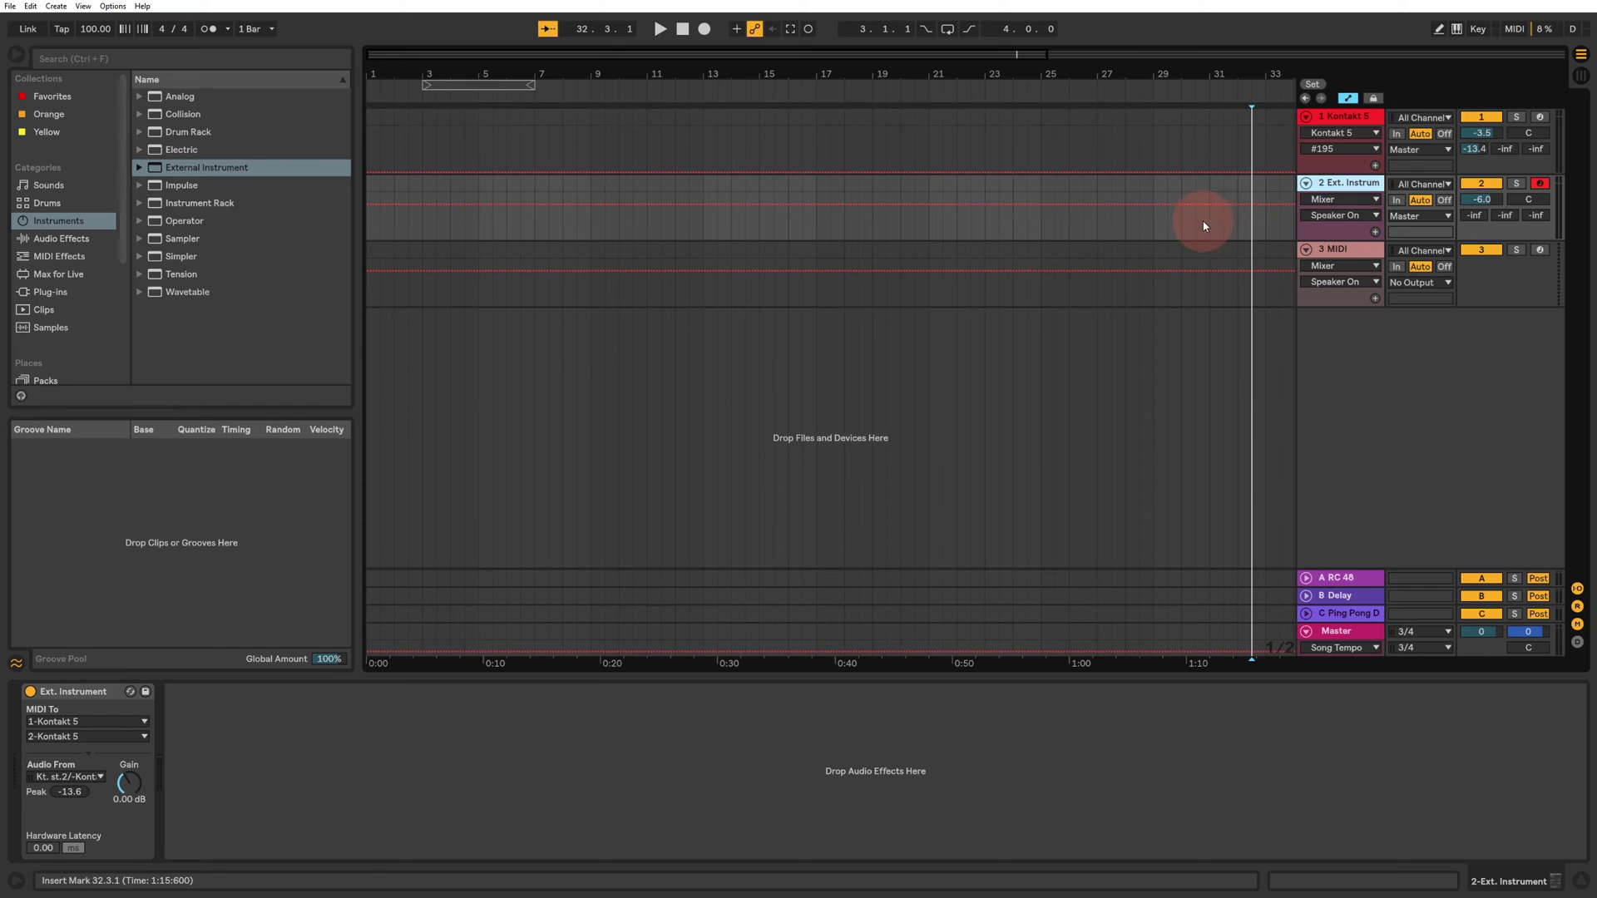
# Expand Emotive Strings in Kontakt and pick the C#0 then D0 keyswitch phrases
pyautogui.click(1348, 127)
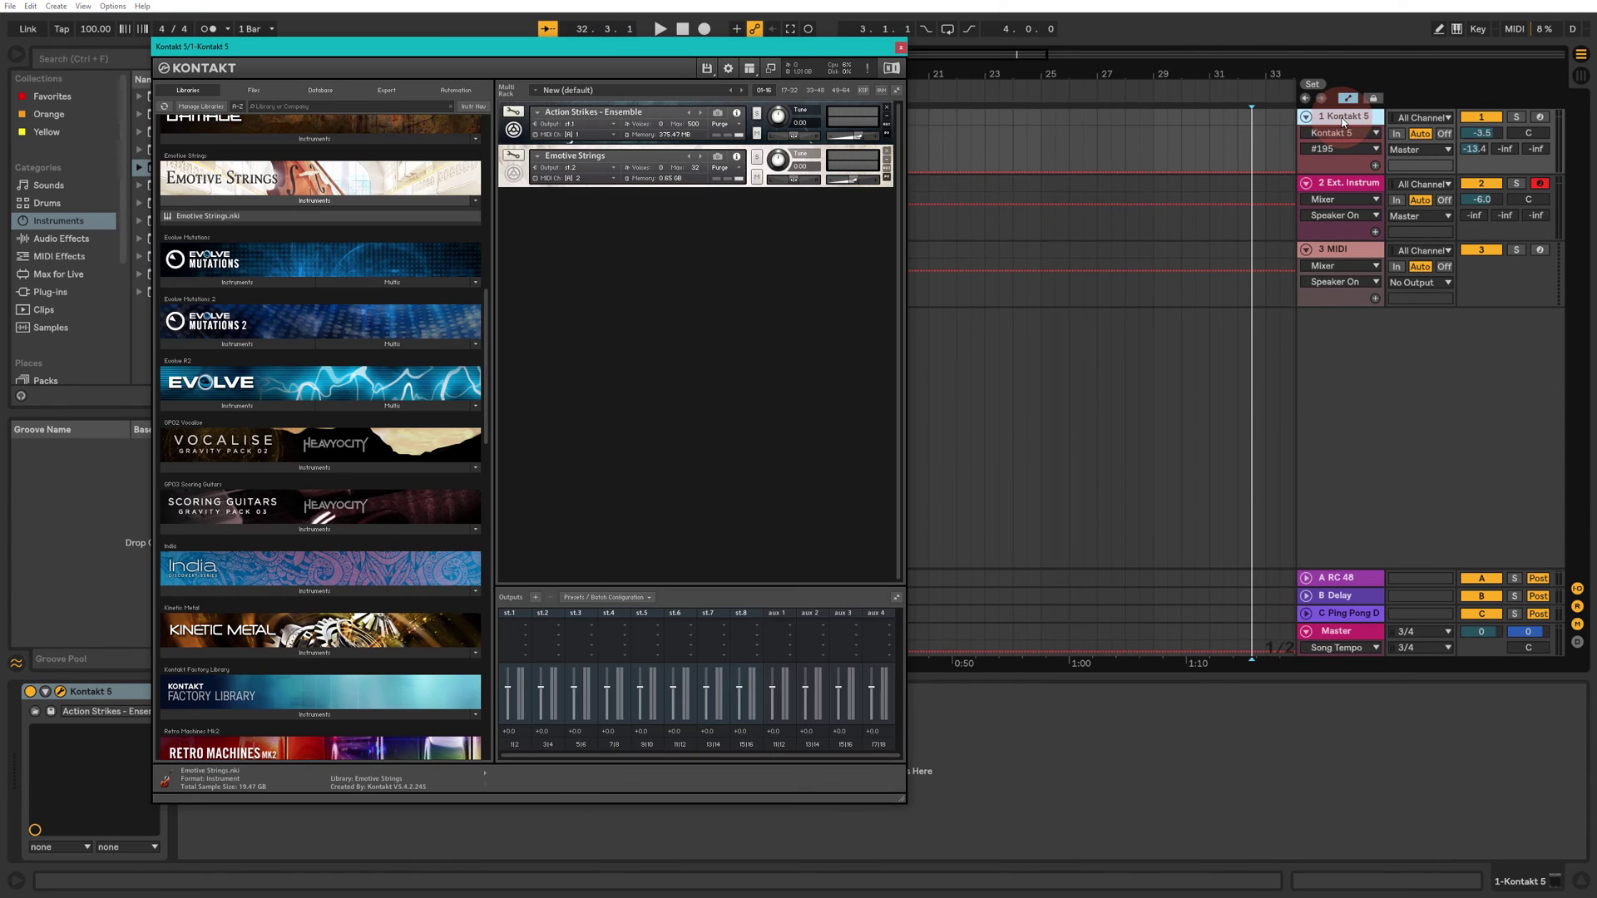
pyautogui.click(514, 174)
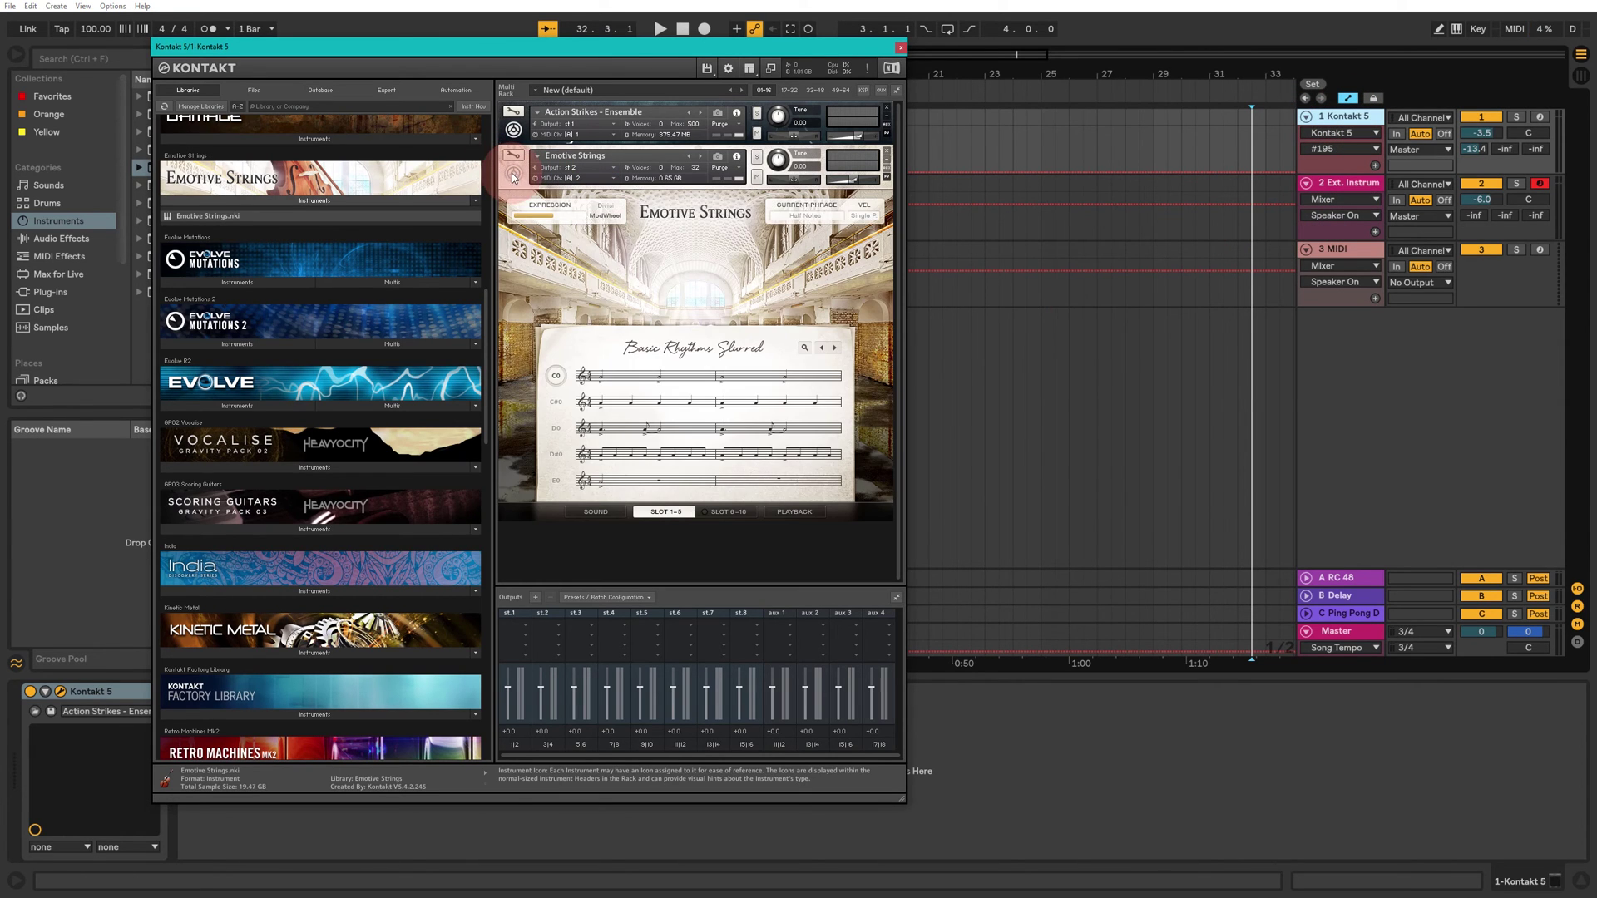
pyautogui.click(560, 398)
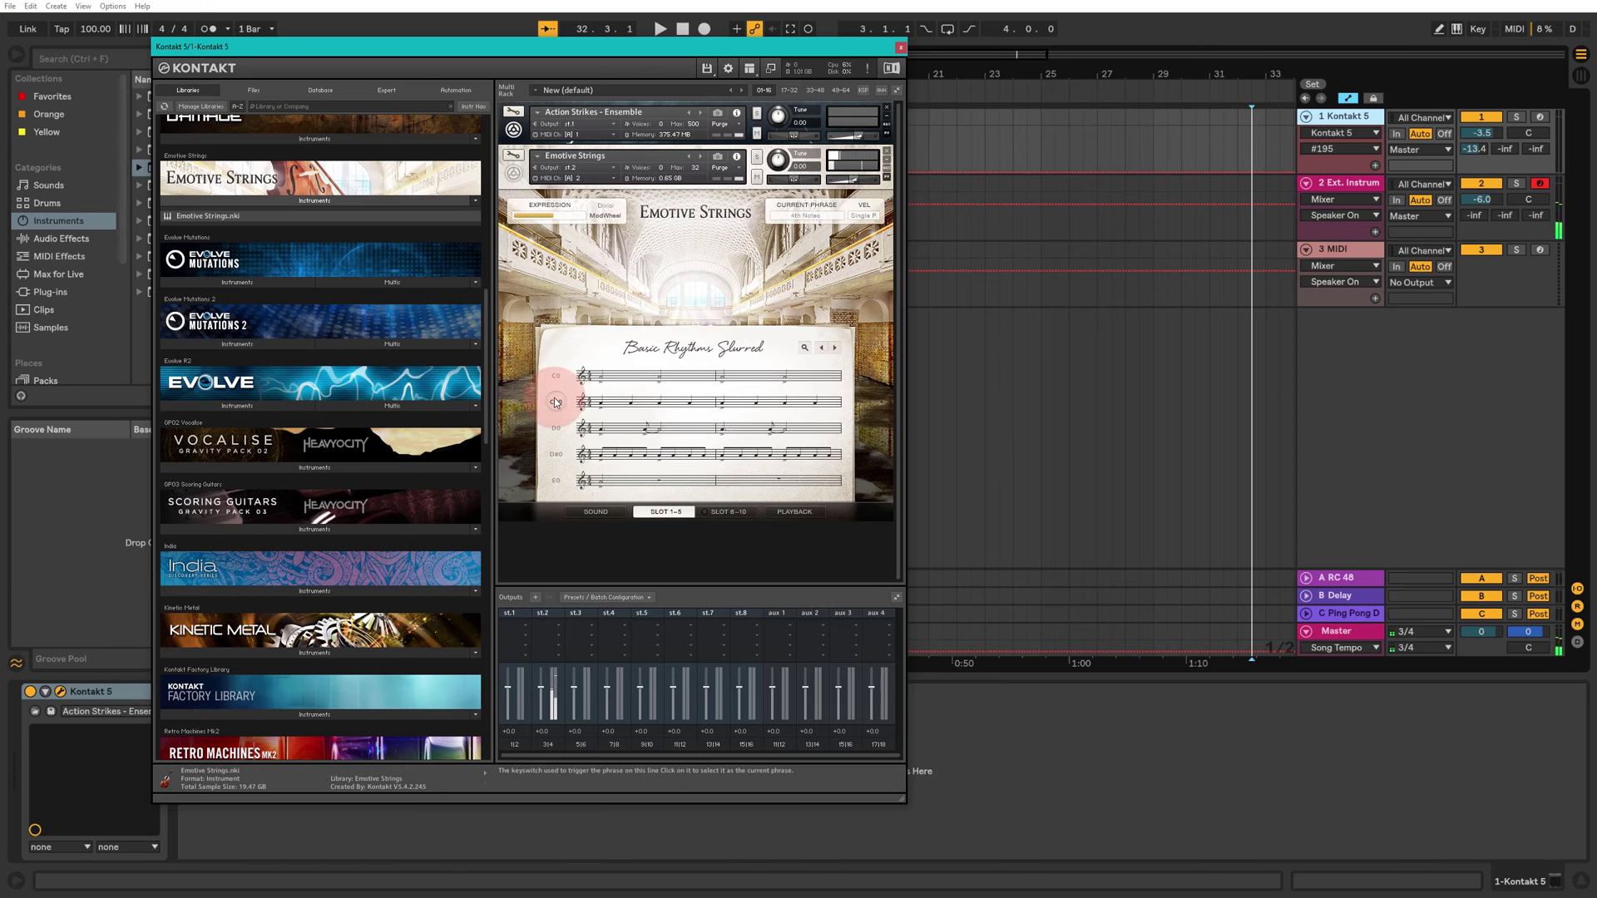
pyautogui.click(556, 429)
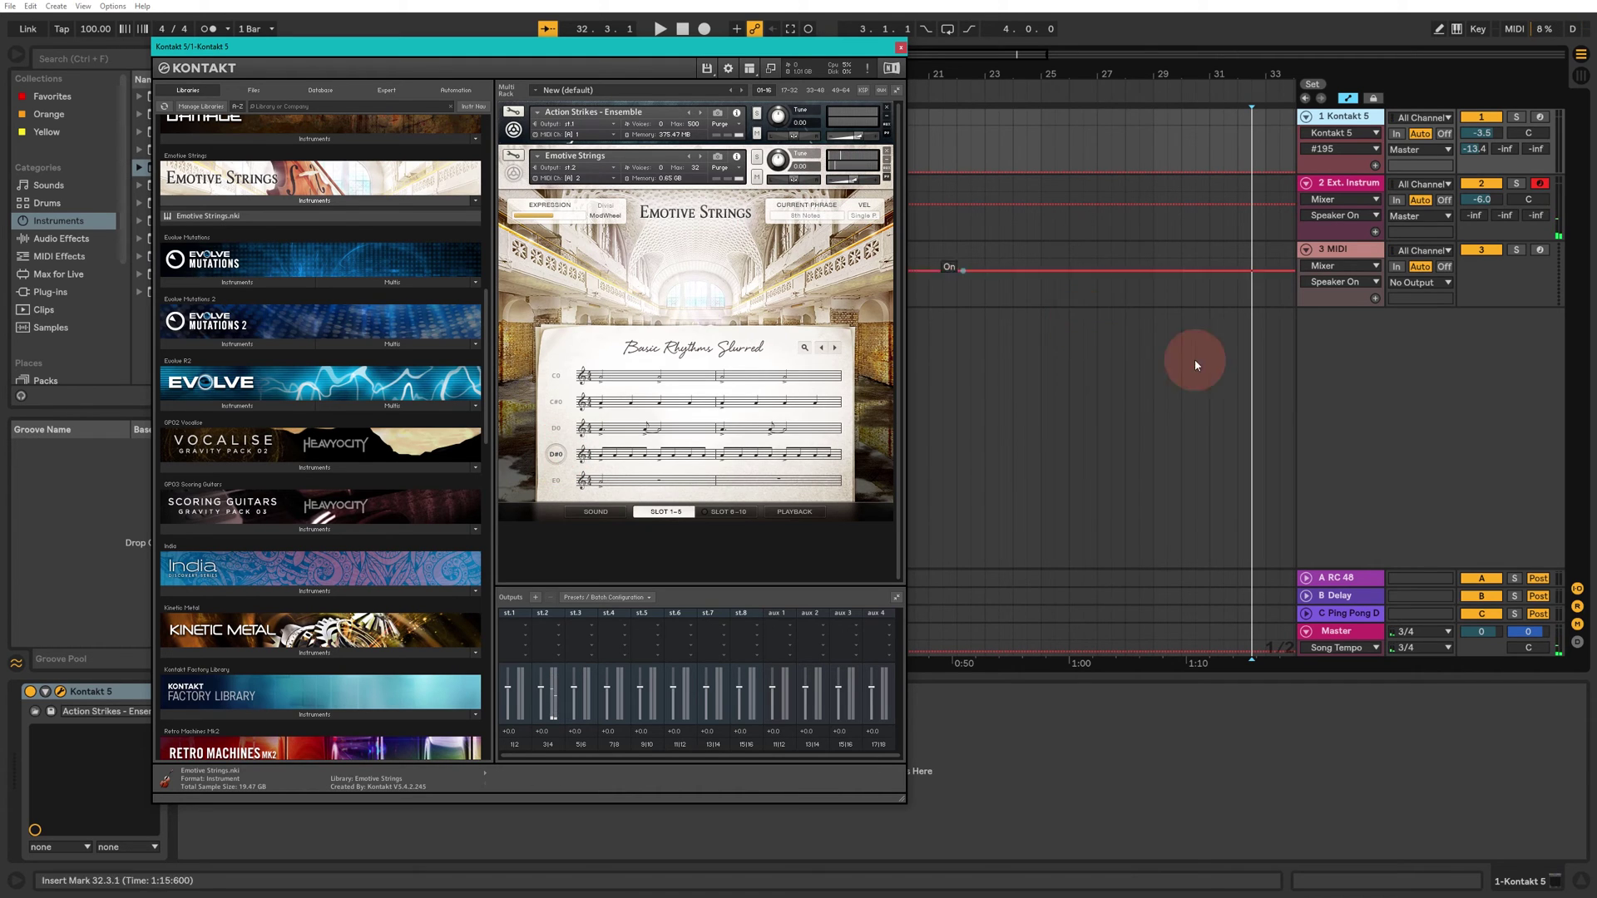
# Select the External Instrument track and track 3, then reopen Kontakt on track 1
pyautogui.click(1356, 184)
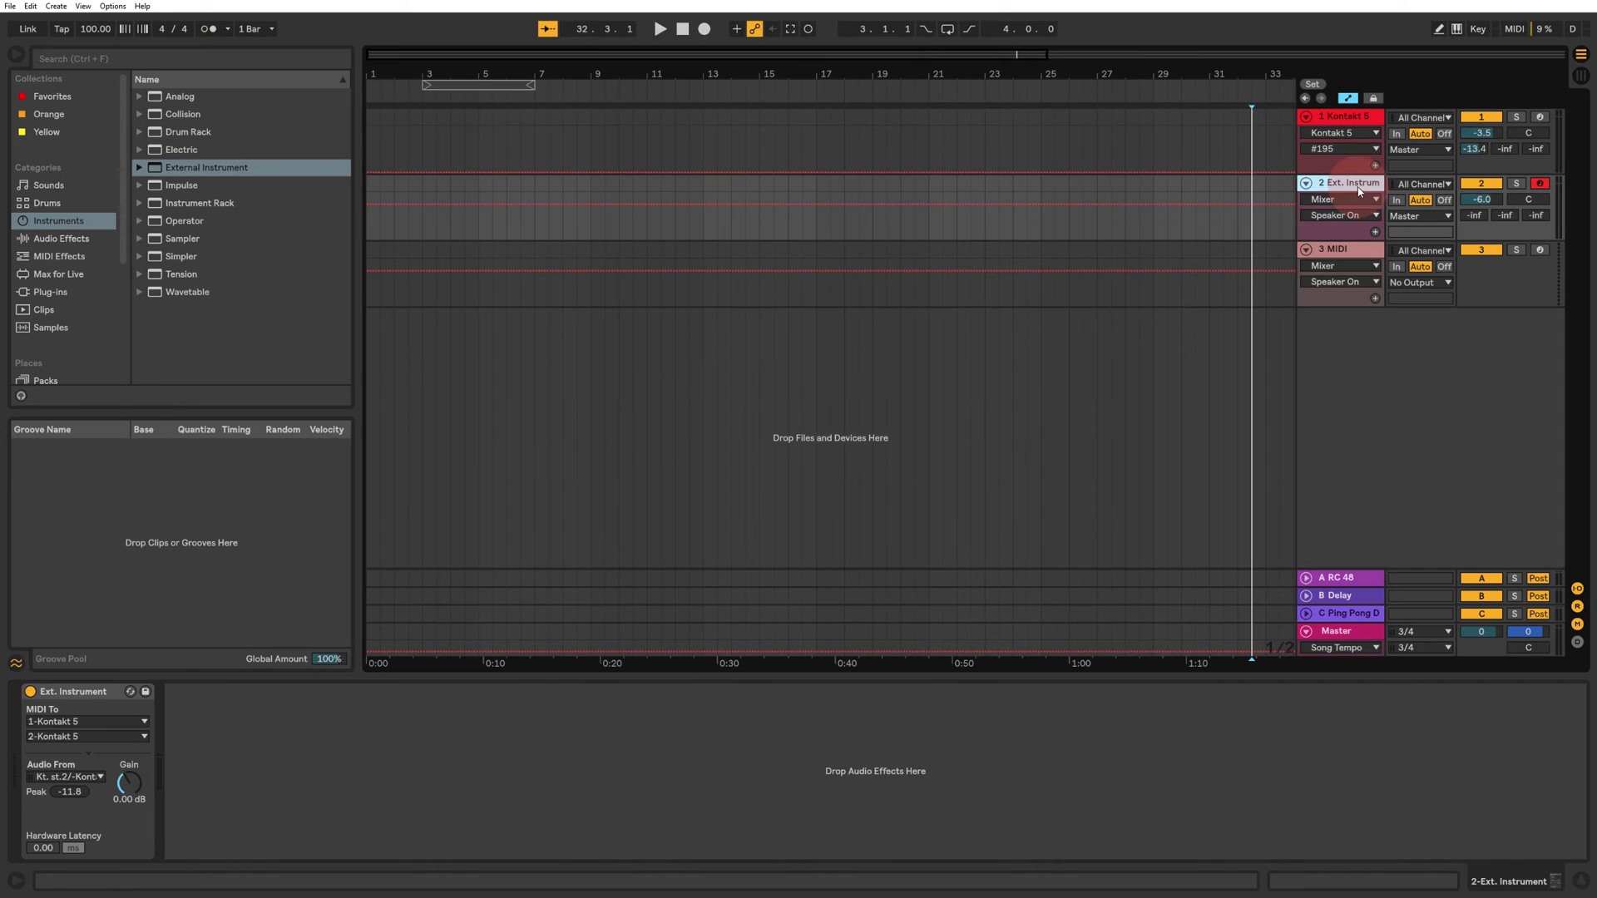
pyautogui.click(1335, 248)
pyautogui.click(1335, 116)
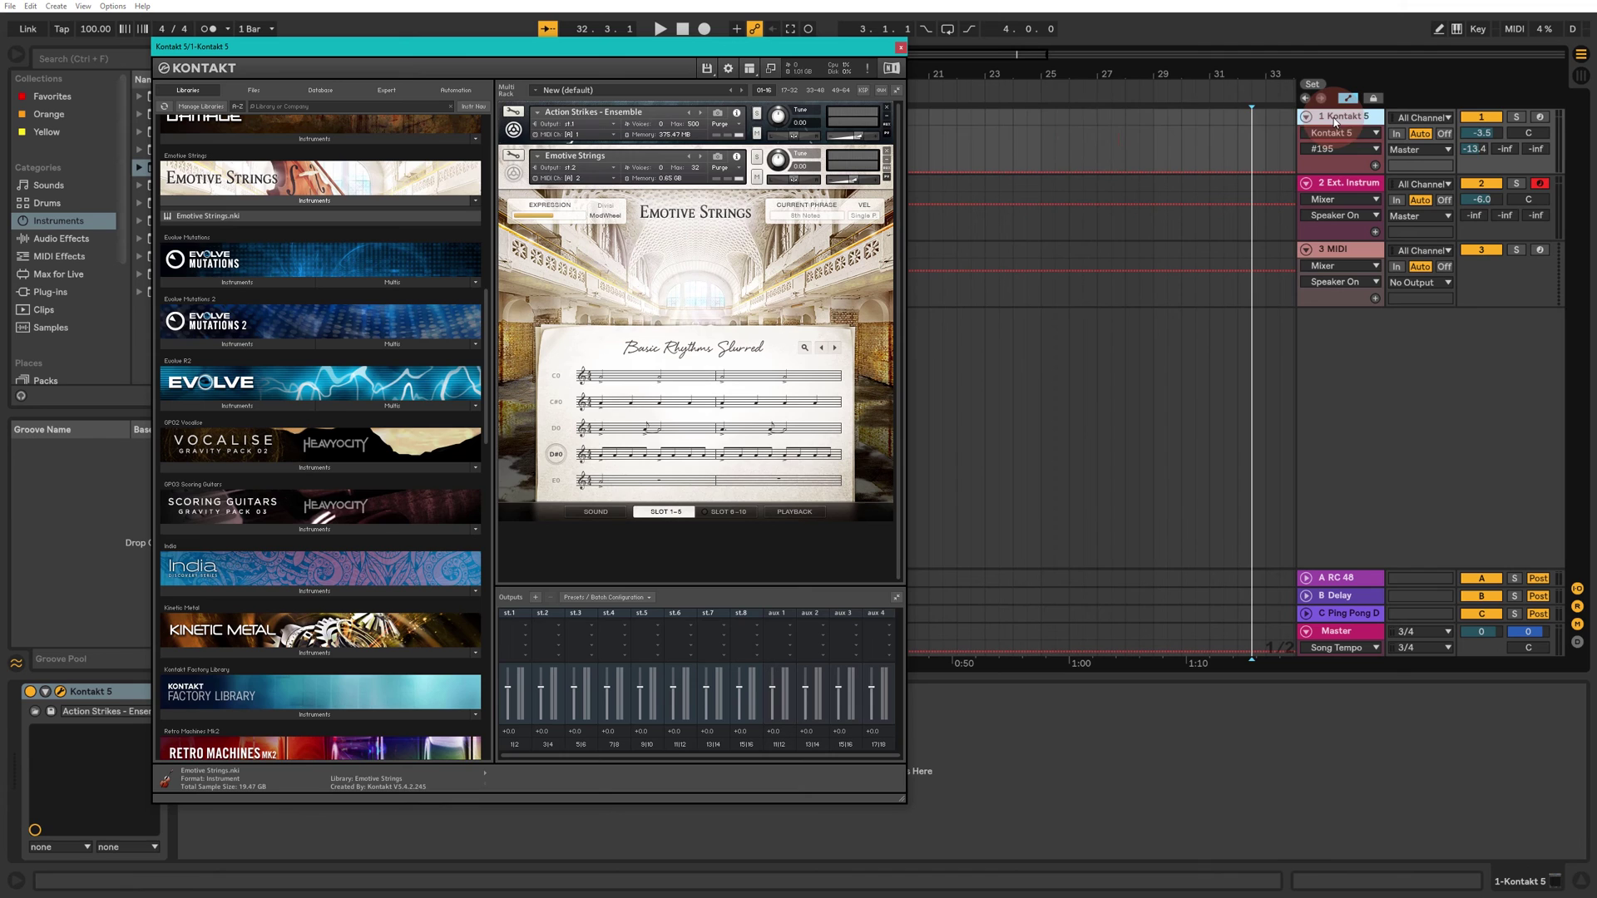
# Collapse Emotive Strings and add LPS Combi 04 Solemn Trance Hop from Evolve Mutations 2 > Tonal to the rack
pyautogui.click(513, 173)
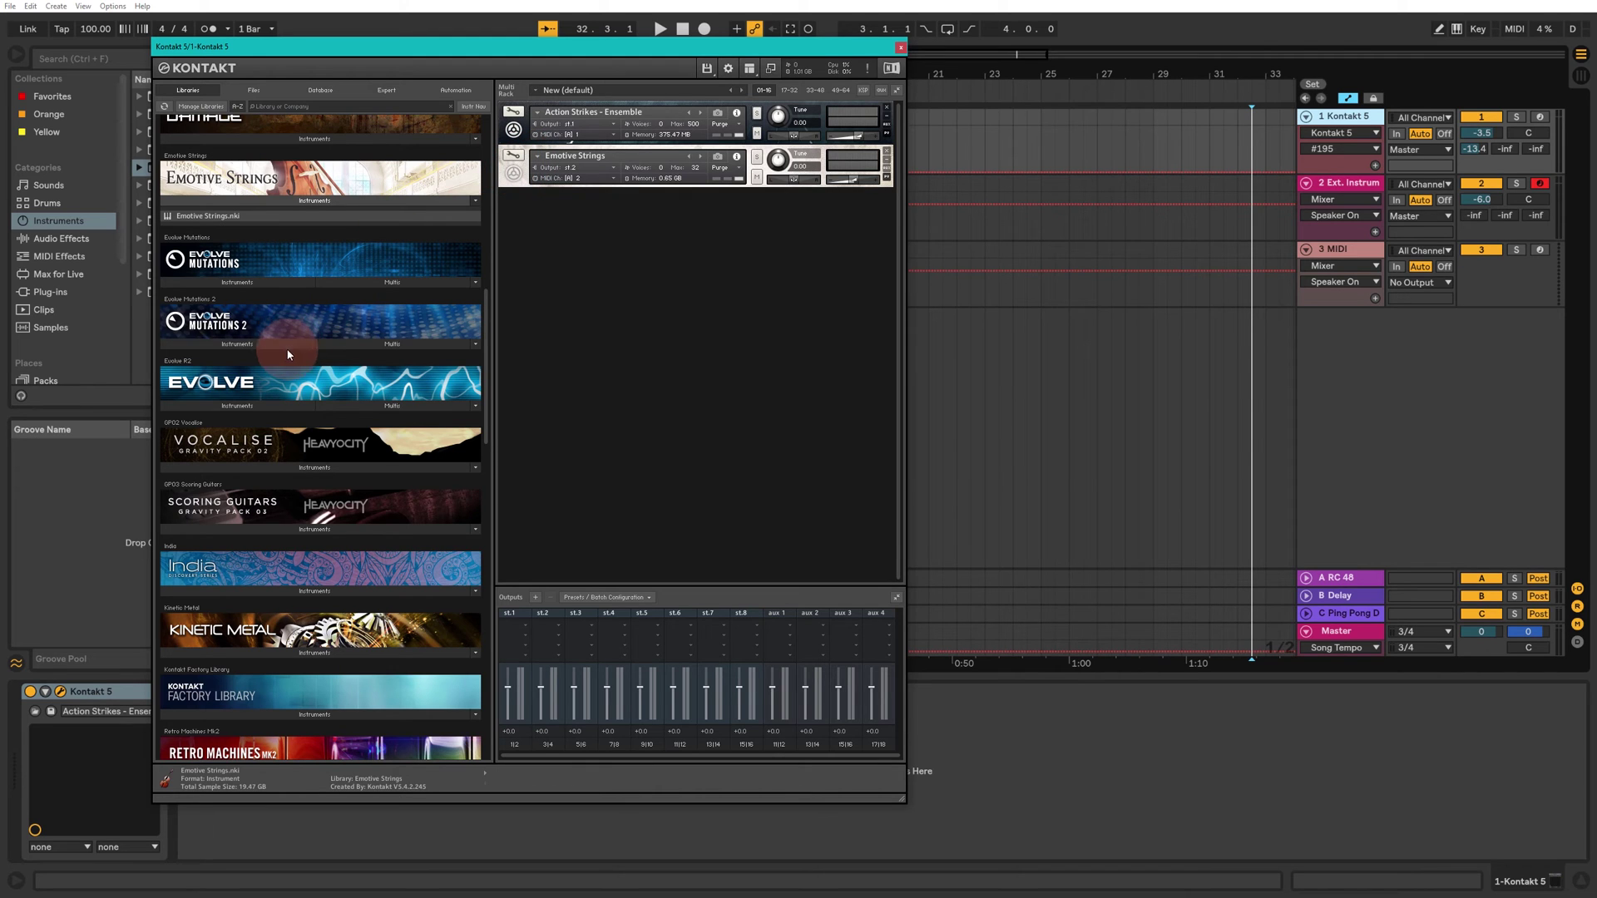
pyautogui.click(237, 343)
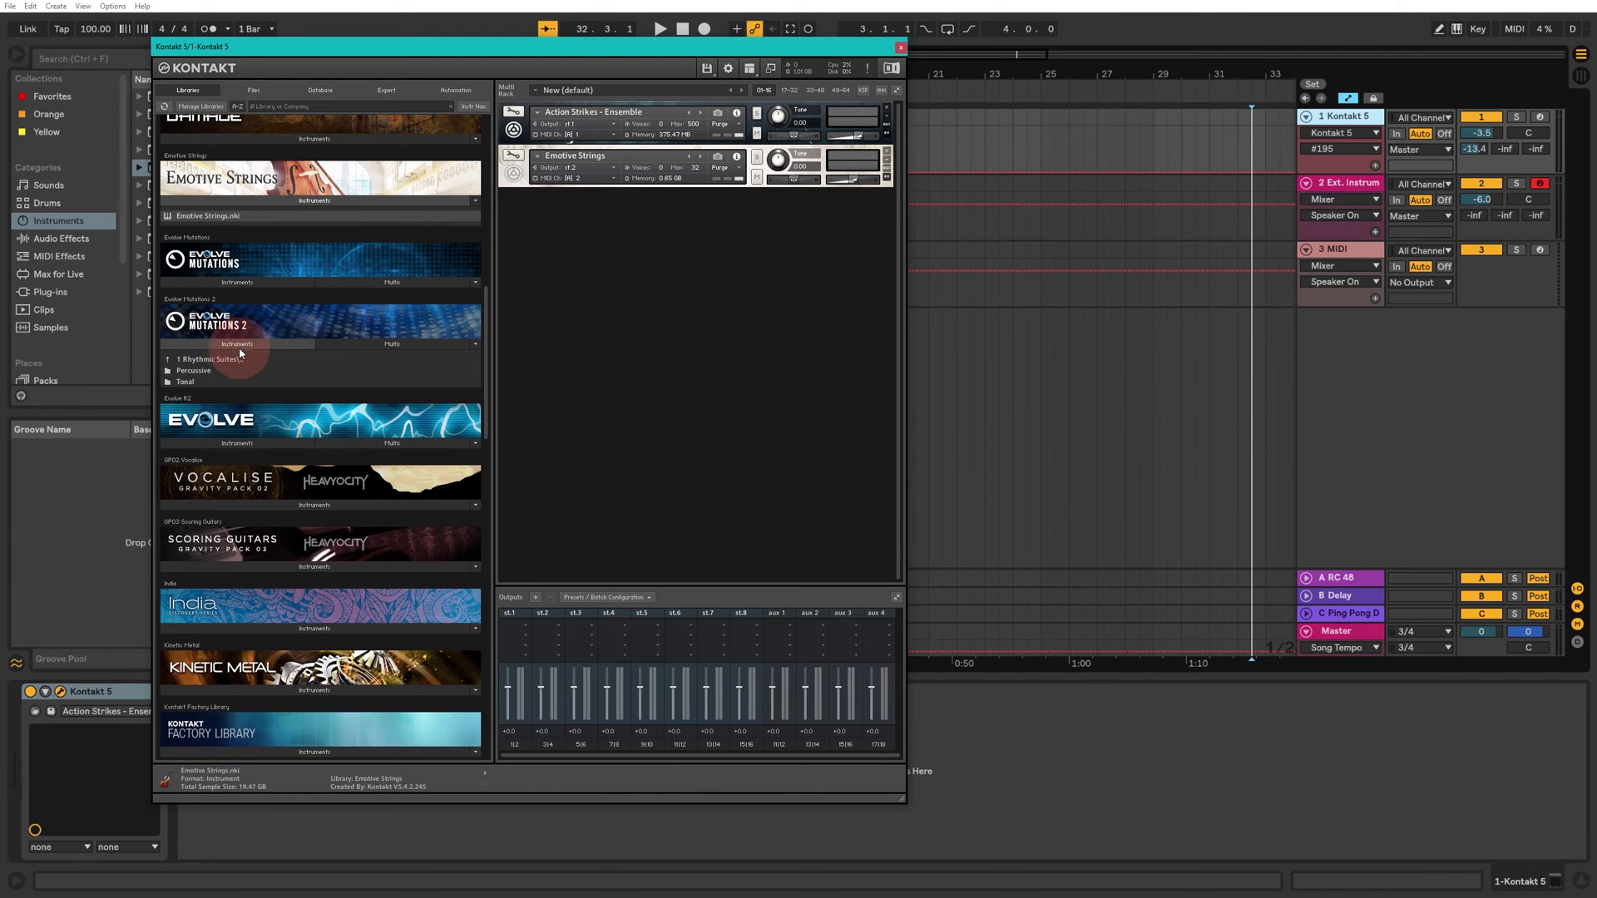
pyautogui.click(184, 383)
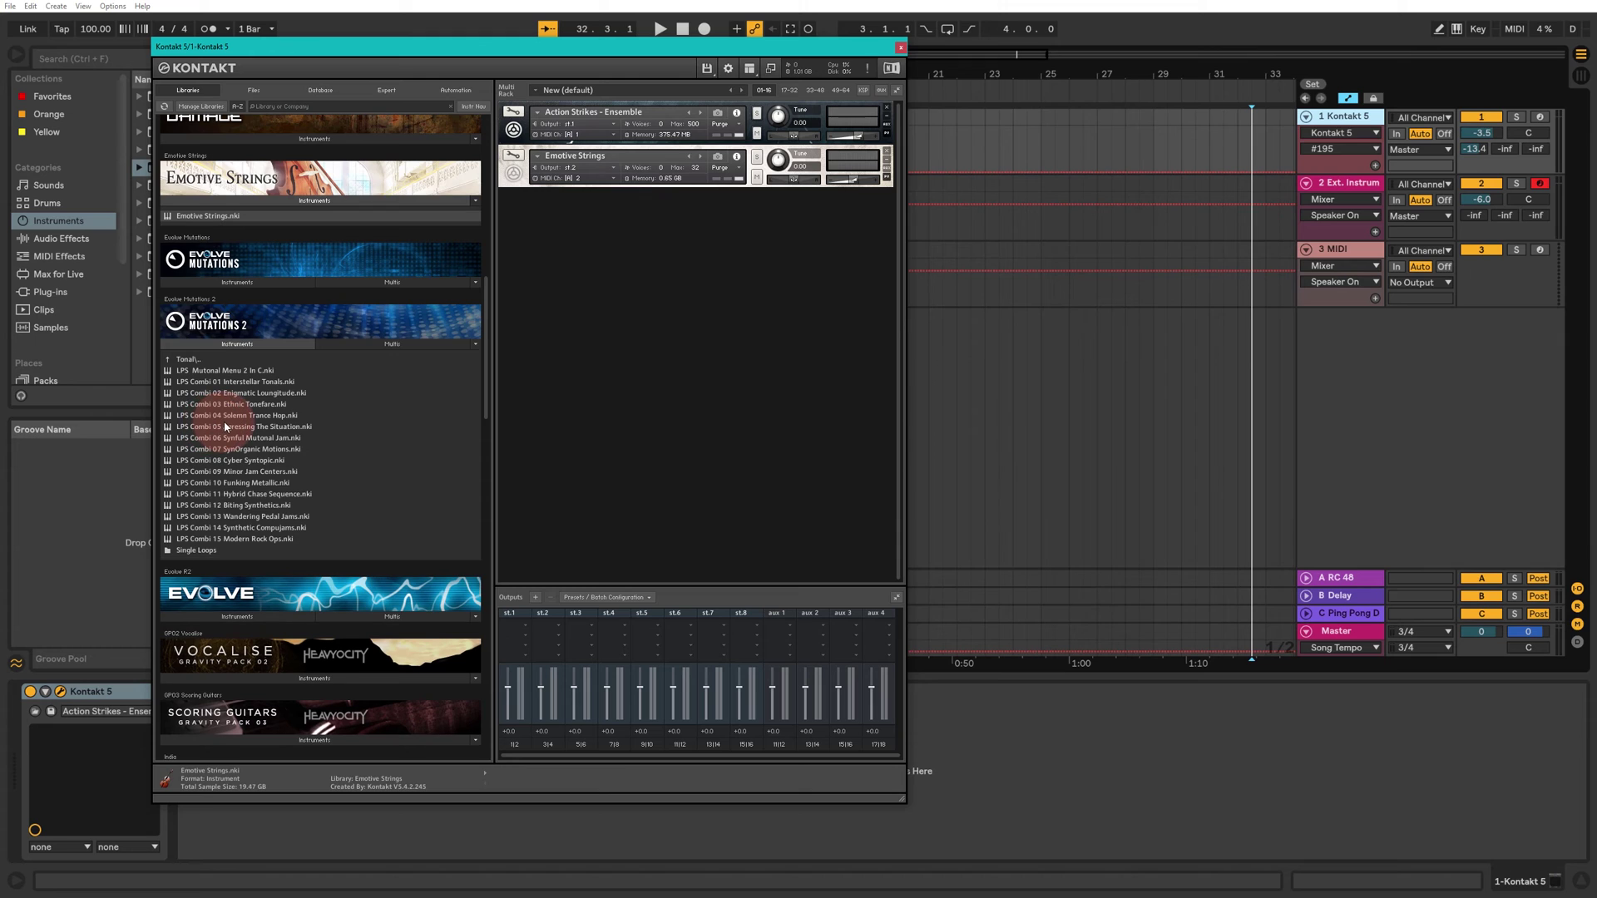
pyautogui.moveTo(225, 415); pyautogui.dragTo(622, 392)
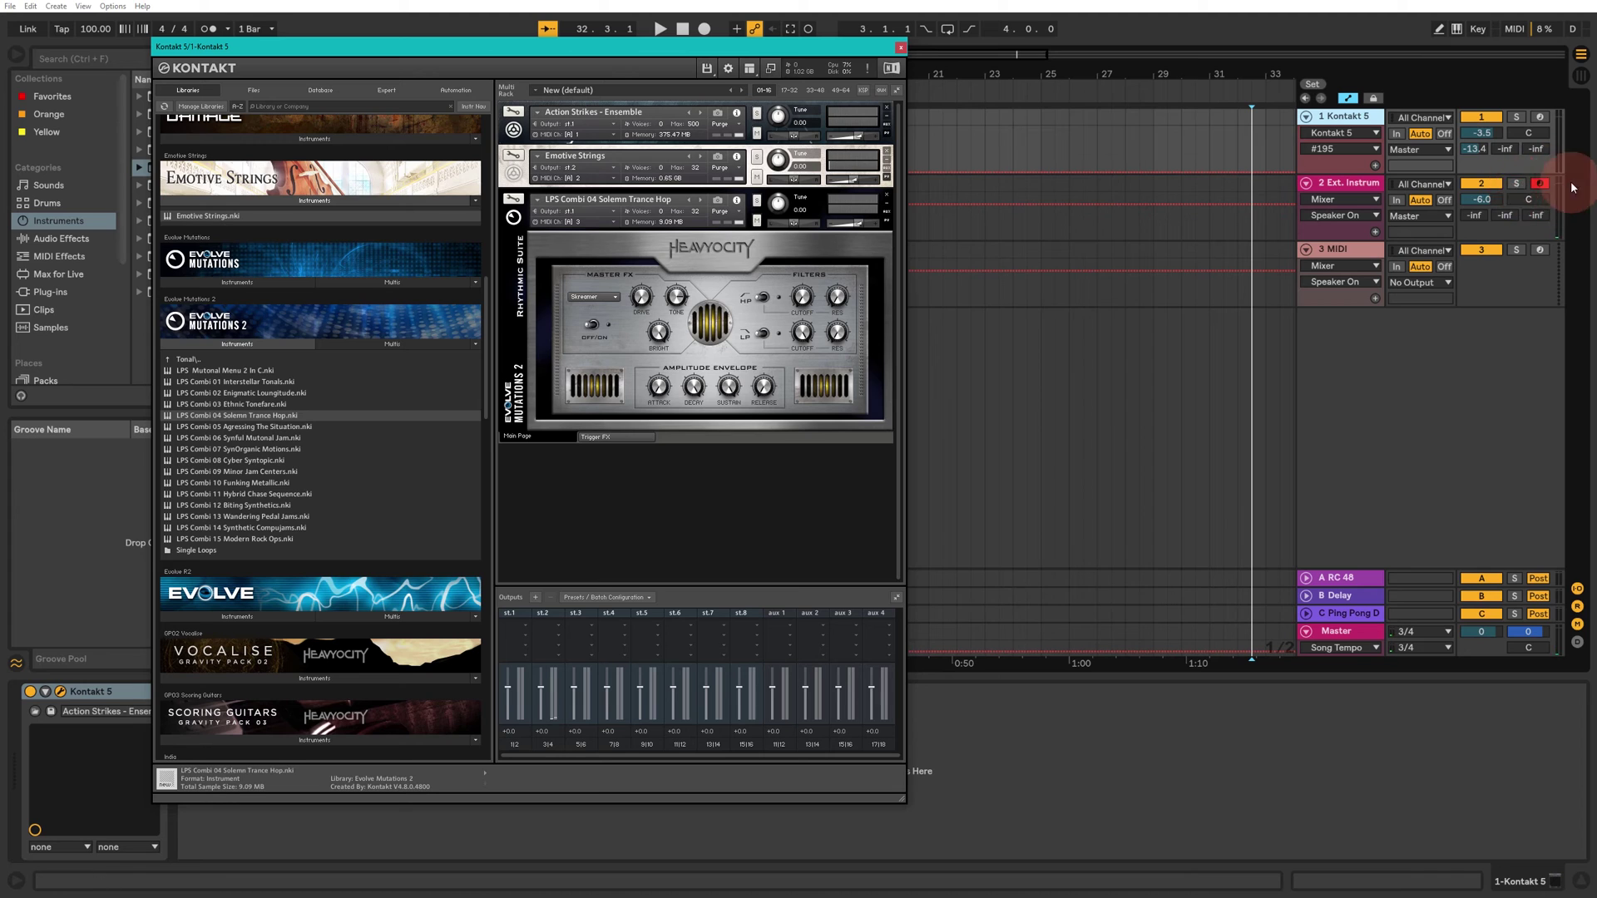
pyautogui.click(1346, 180)
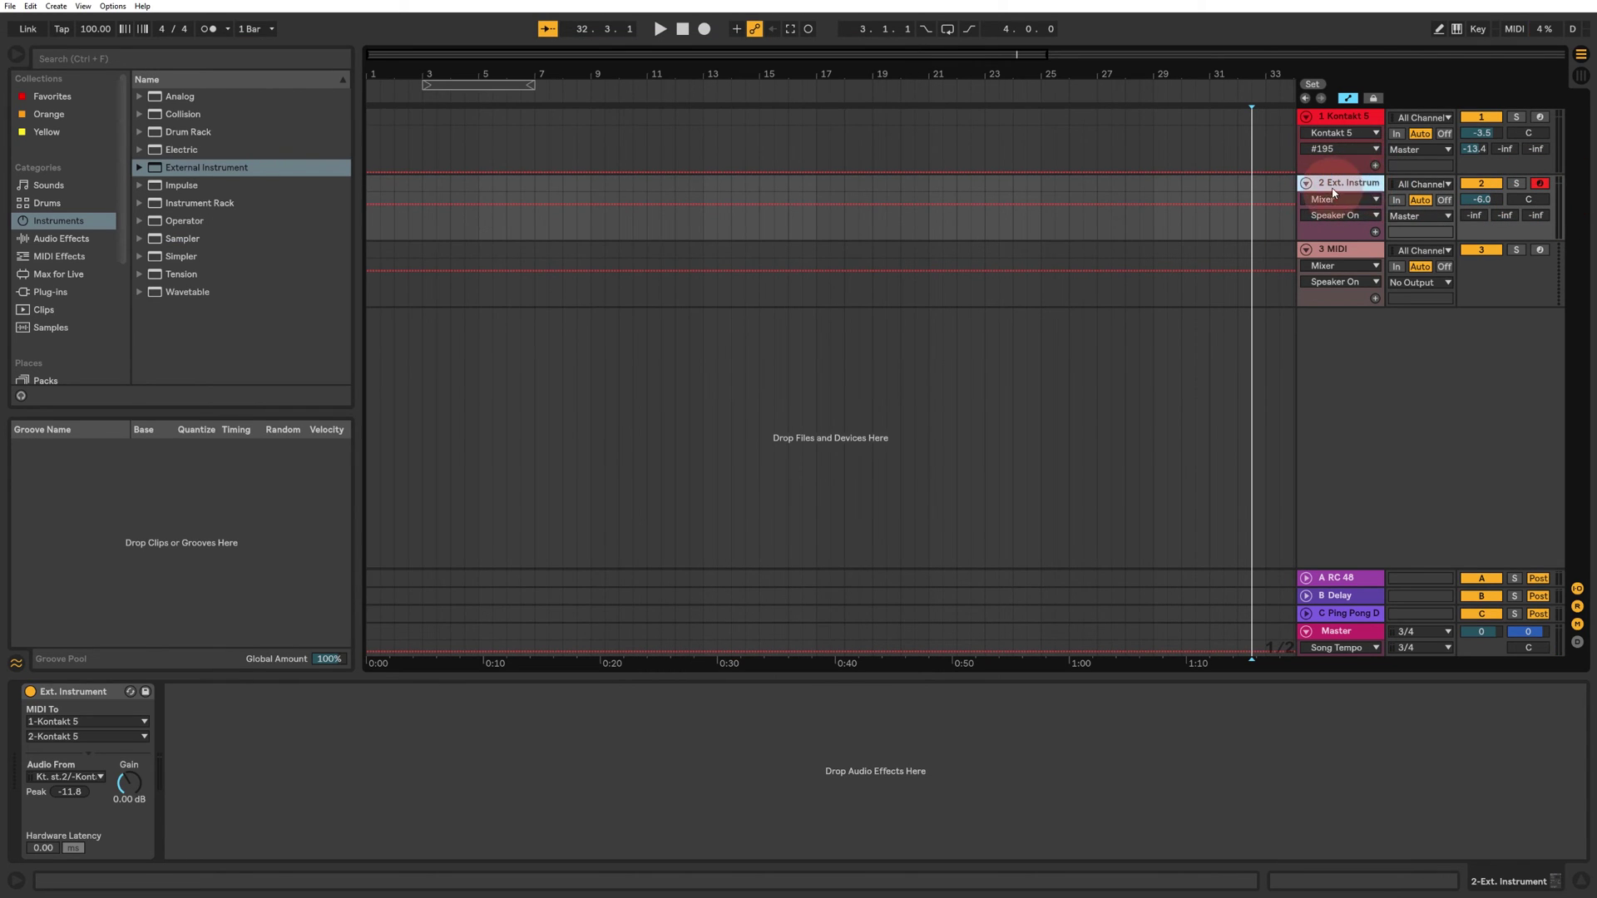
pyautogui.click(1340, 254)
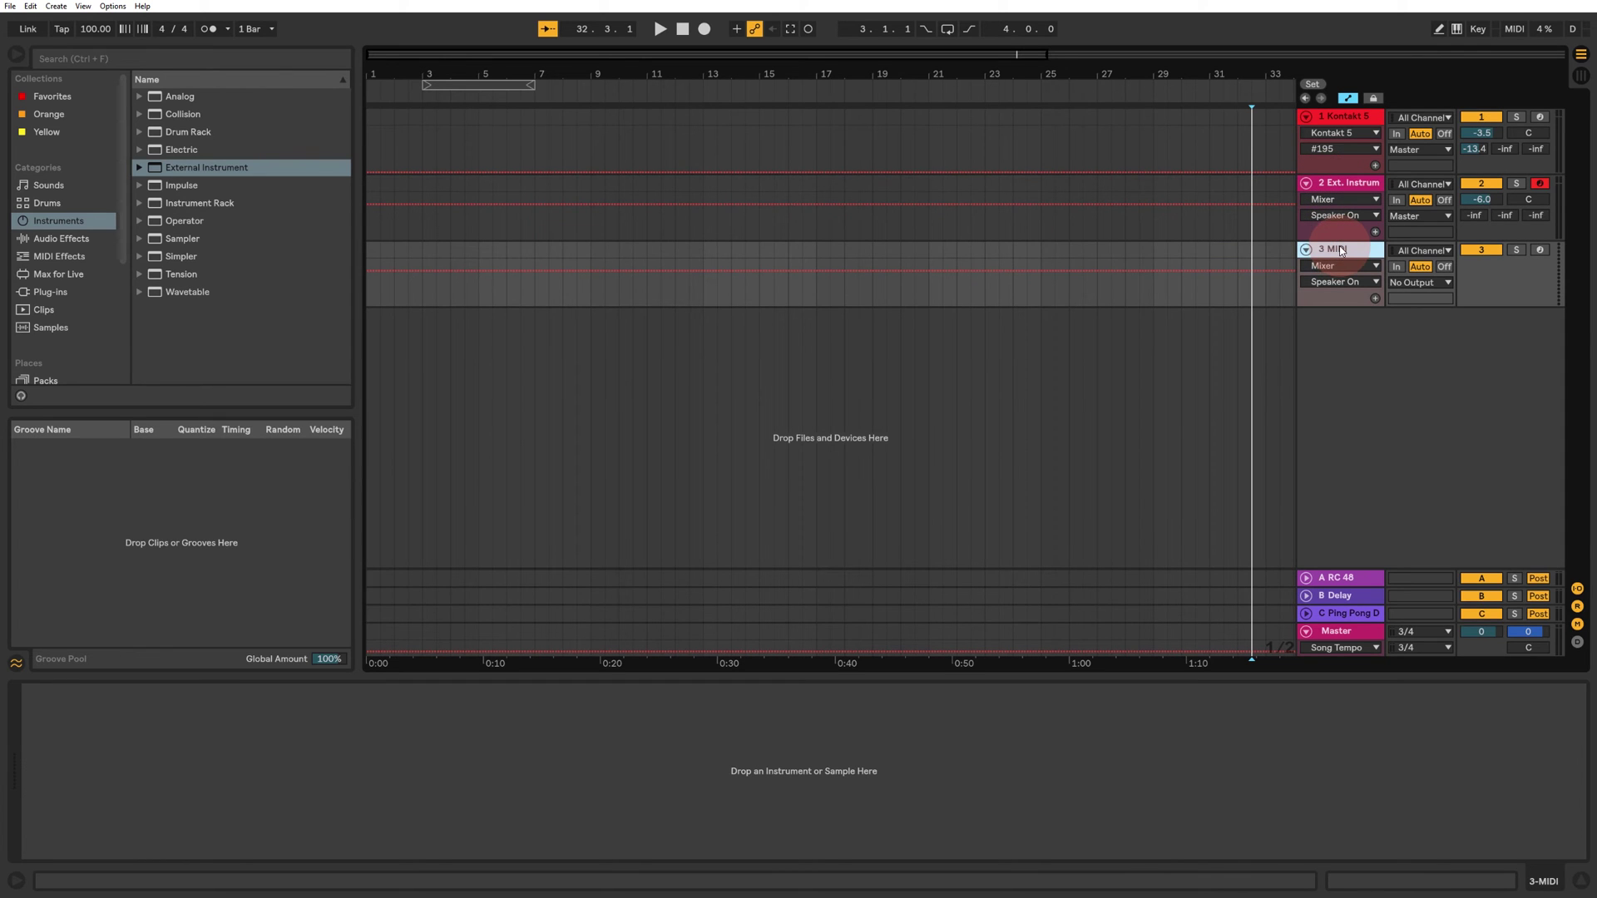
# Route LPS Combi 04 Solemn Trance Hop to Kontakt output st.3
pyautogui.click(1346, 121)
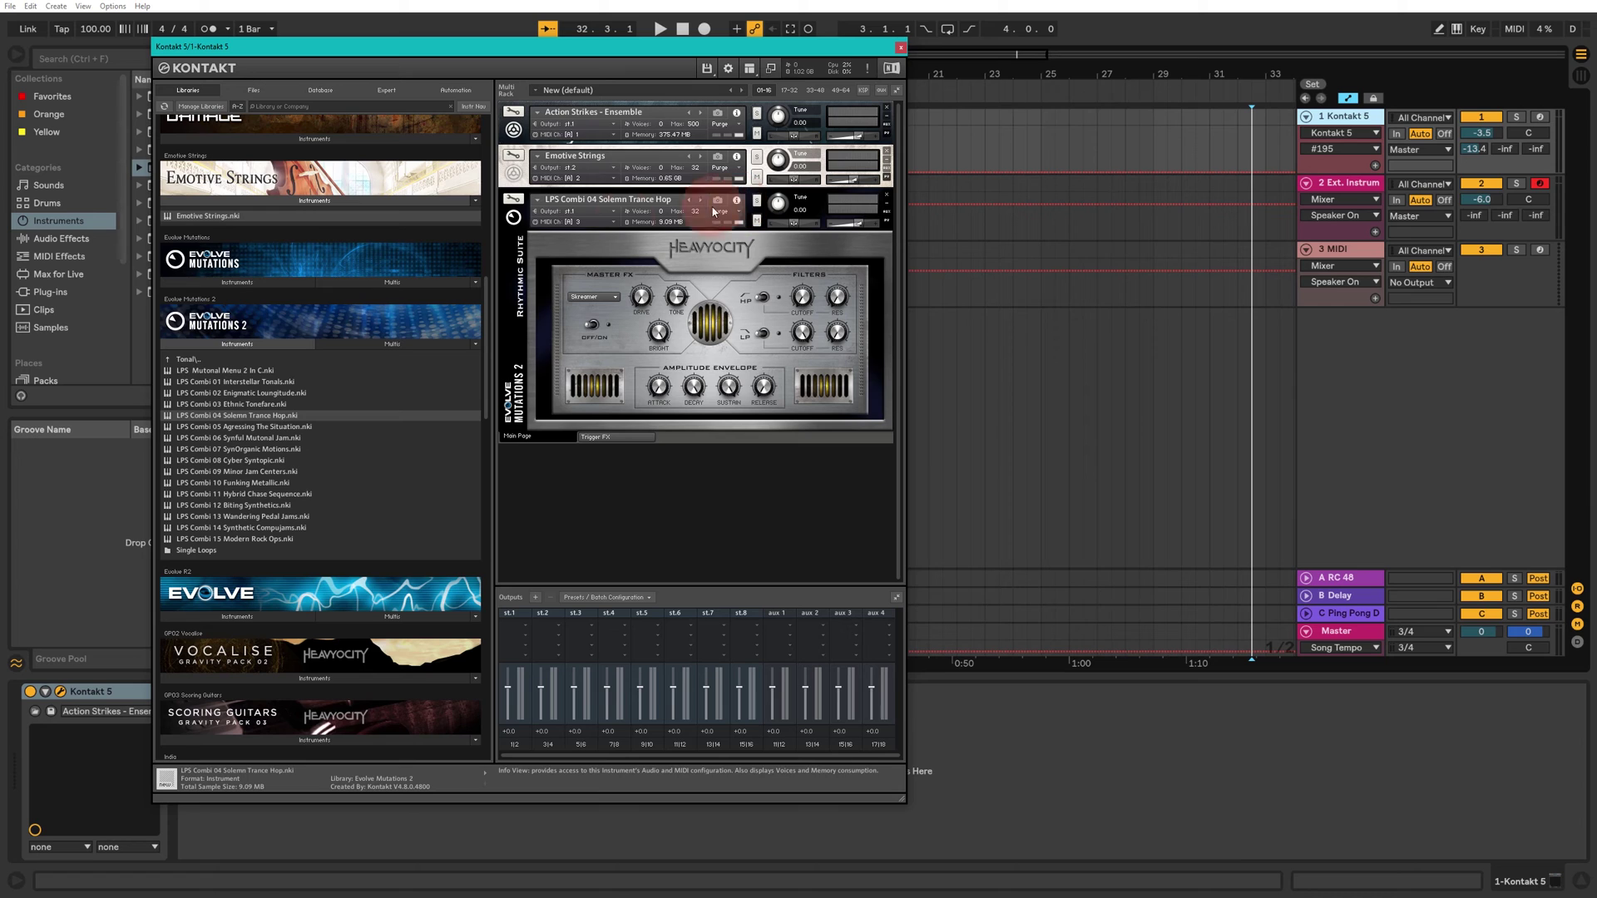
pyautogui.click(613, 212)
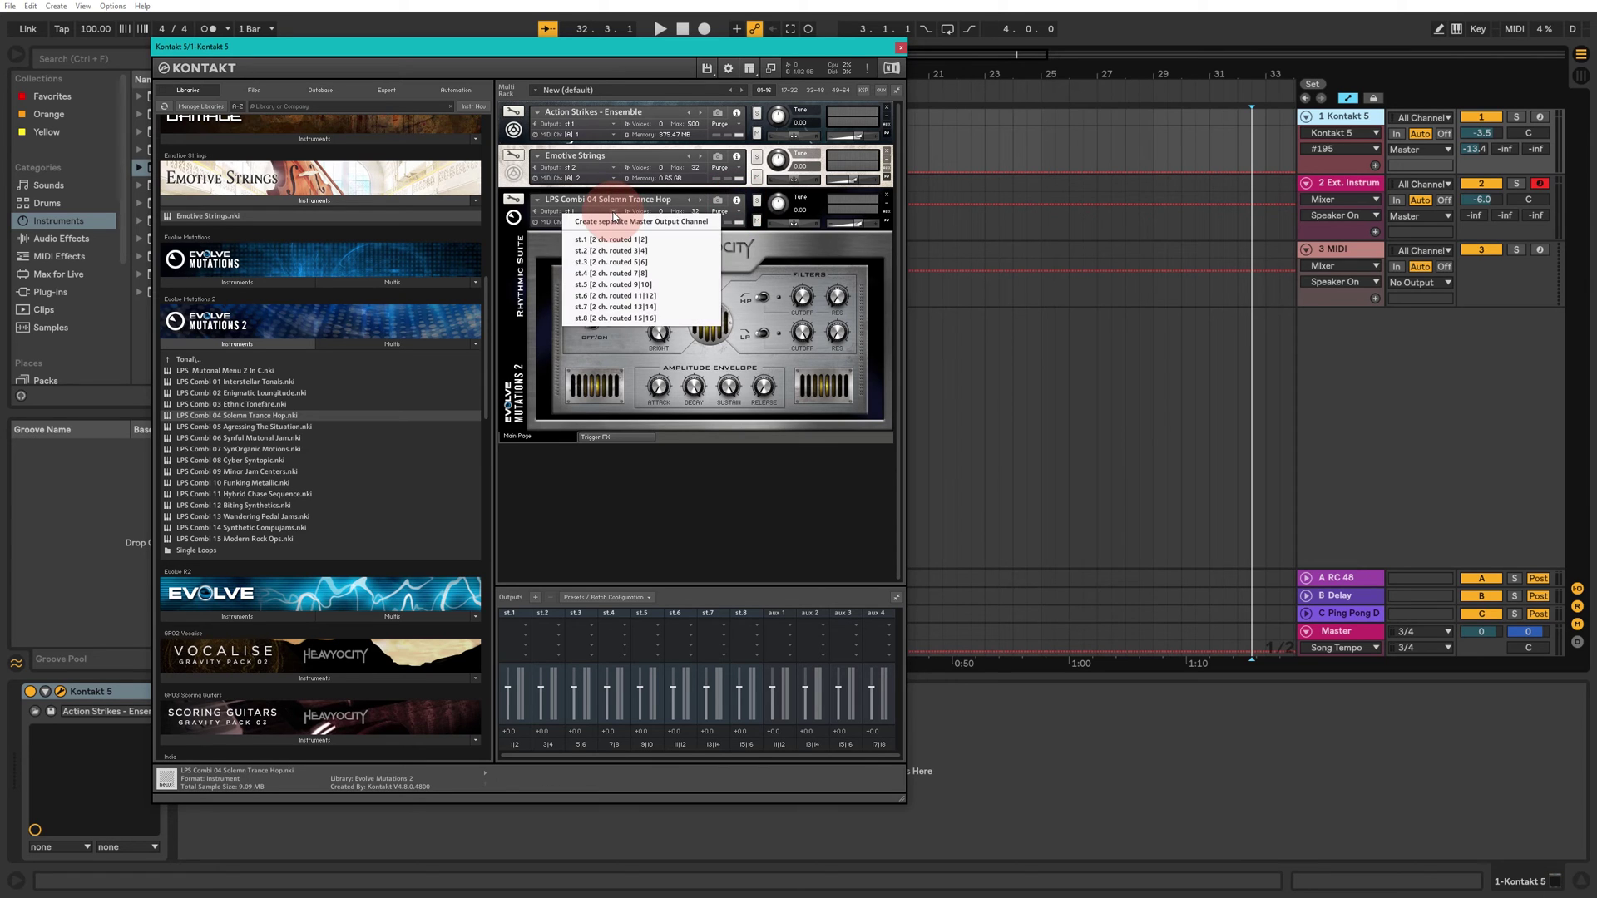
pyautogui.click(589, 262)
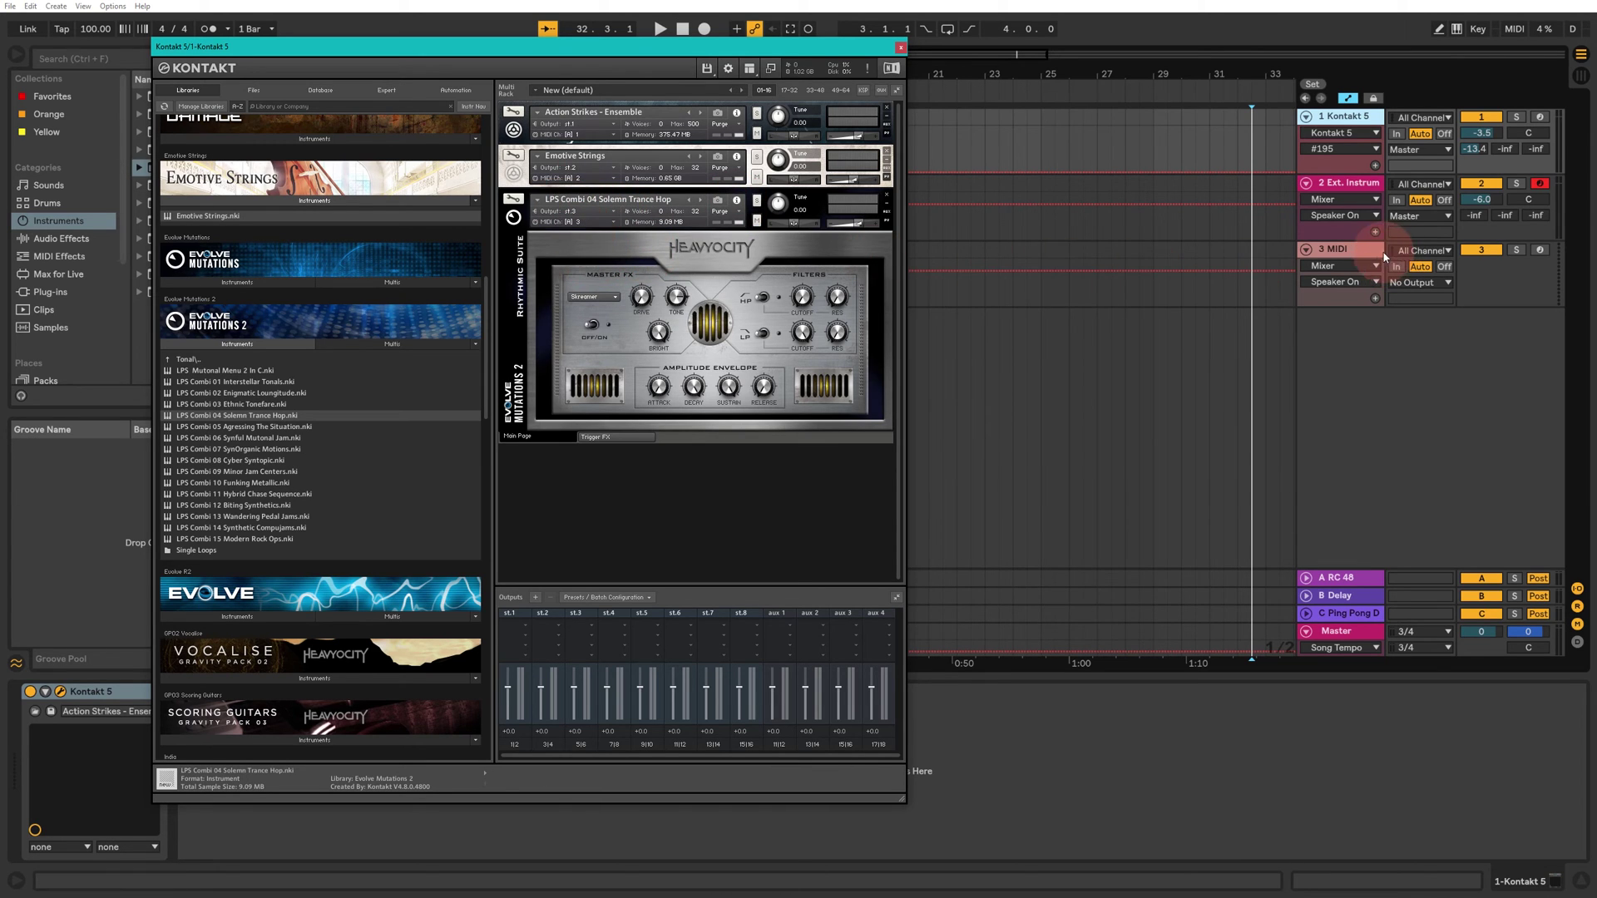
# Add an External Instrument to track 3 sending MIDI to 3-Kontakt 5, audio from st.3
pyautogui.click(1338, 259)
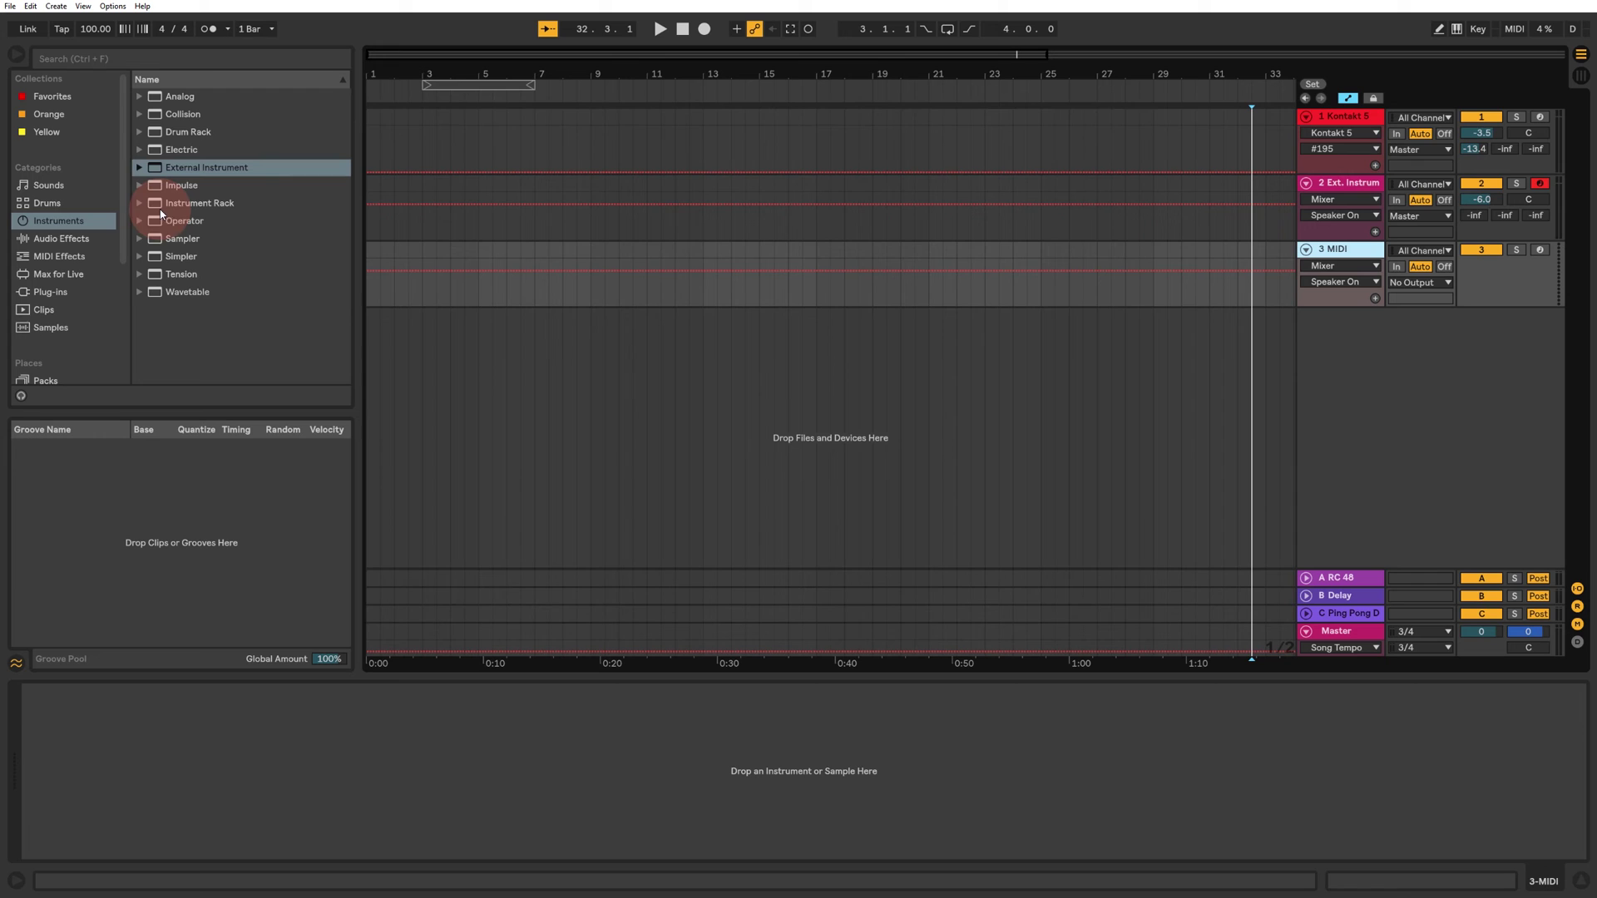
pyautogui.doubleClick(197, 169)
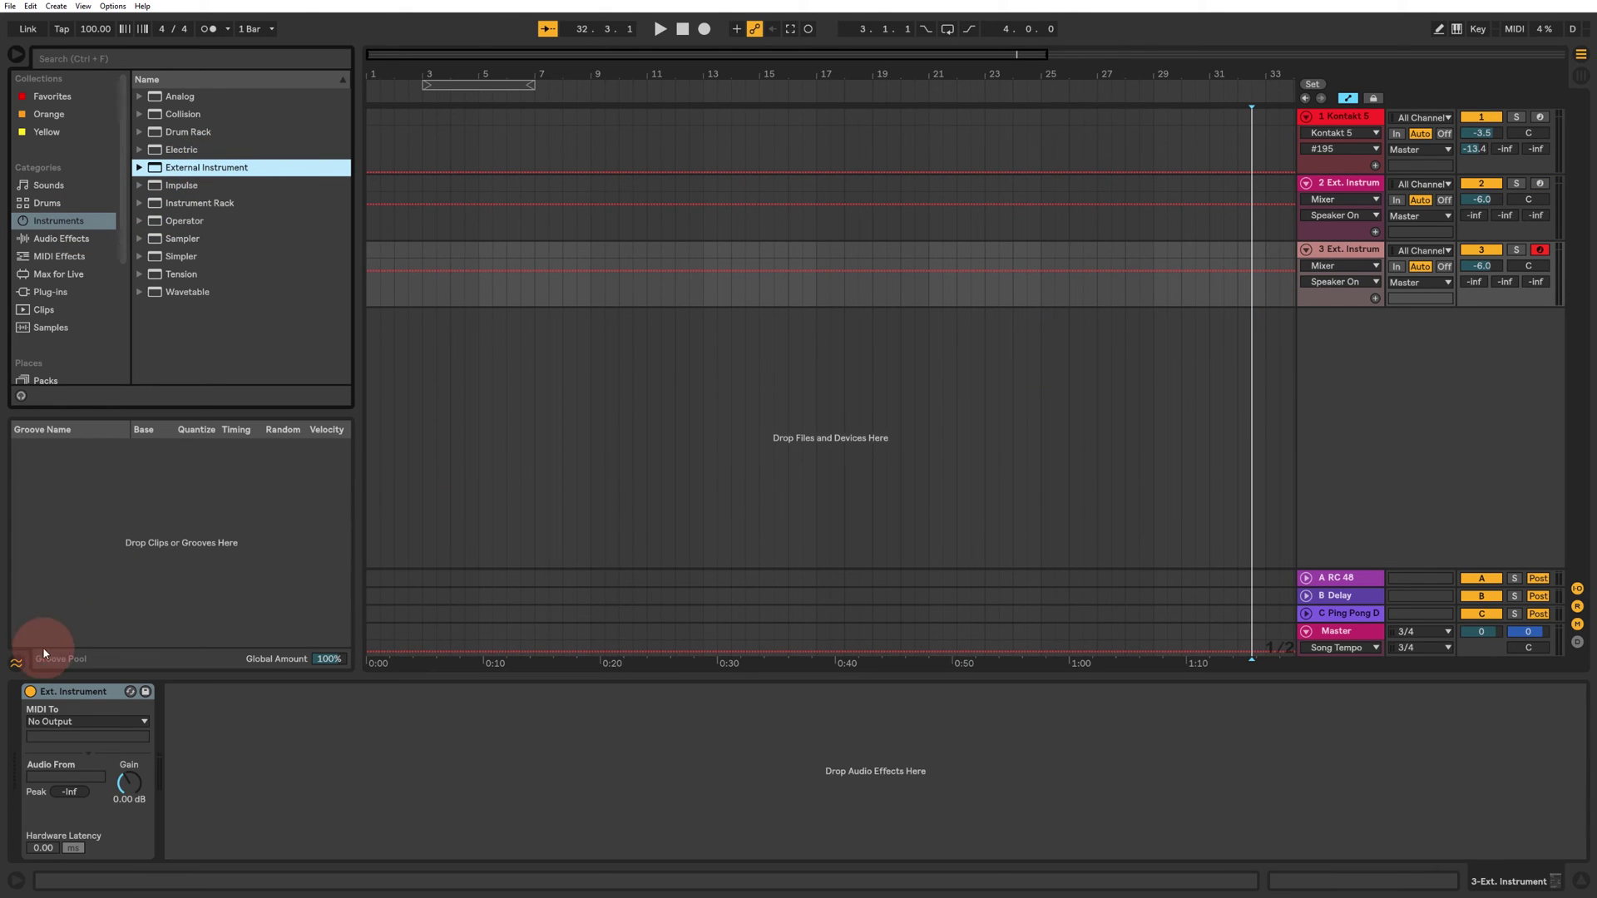
pyautogui.click(87, 721)
pyautogui.click(51, 754)
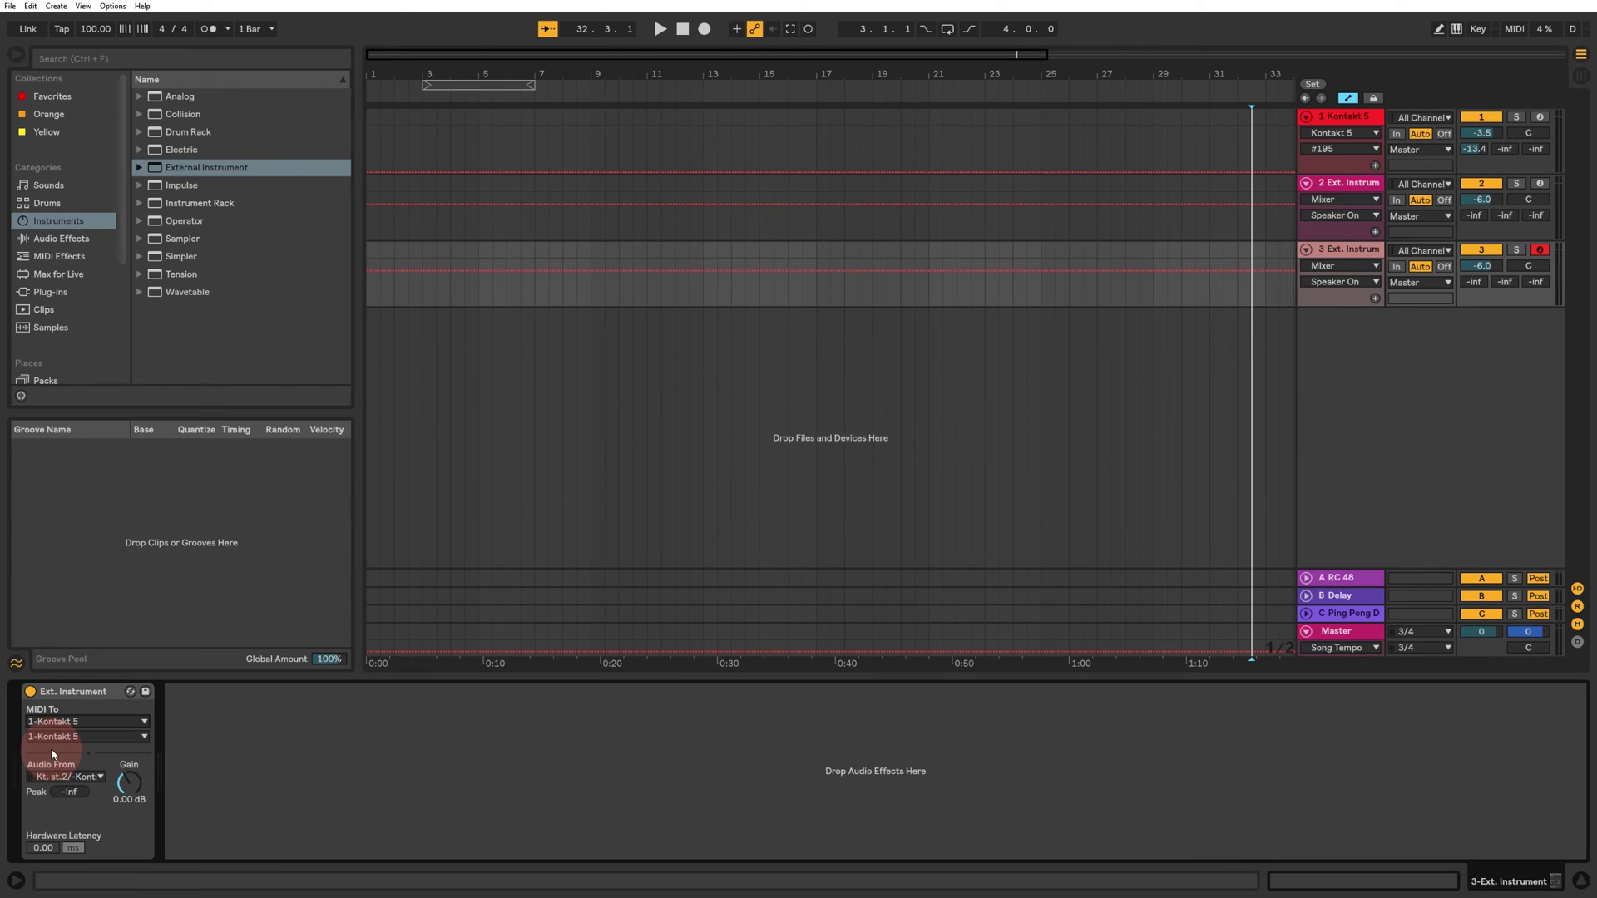
pyautogui.click(53, 738)
pyautogui.click(49, 787)
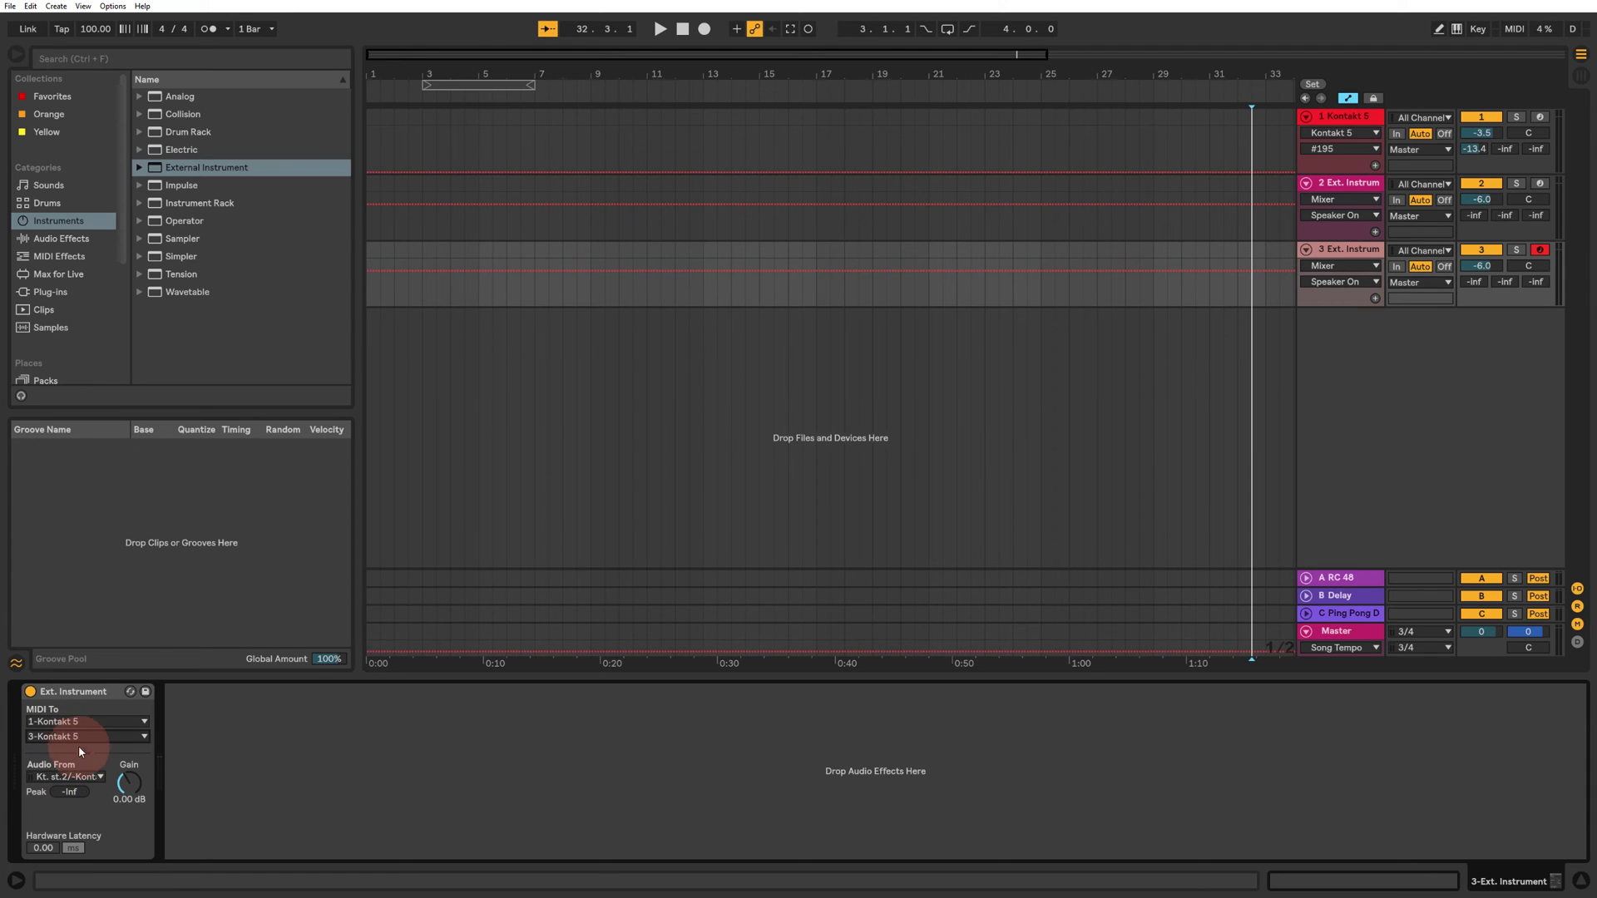
pyautogui.click(80, 776)
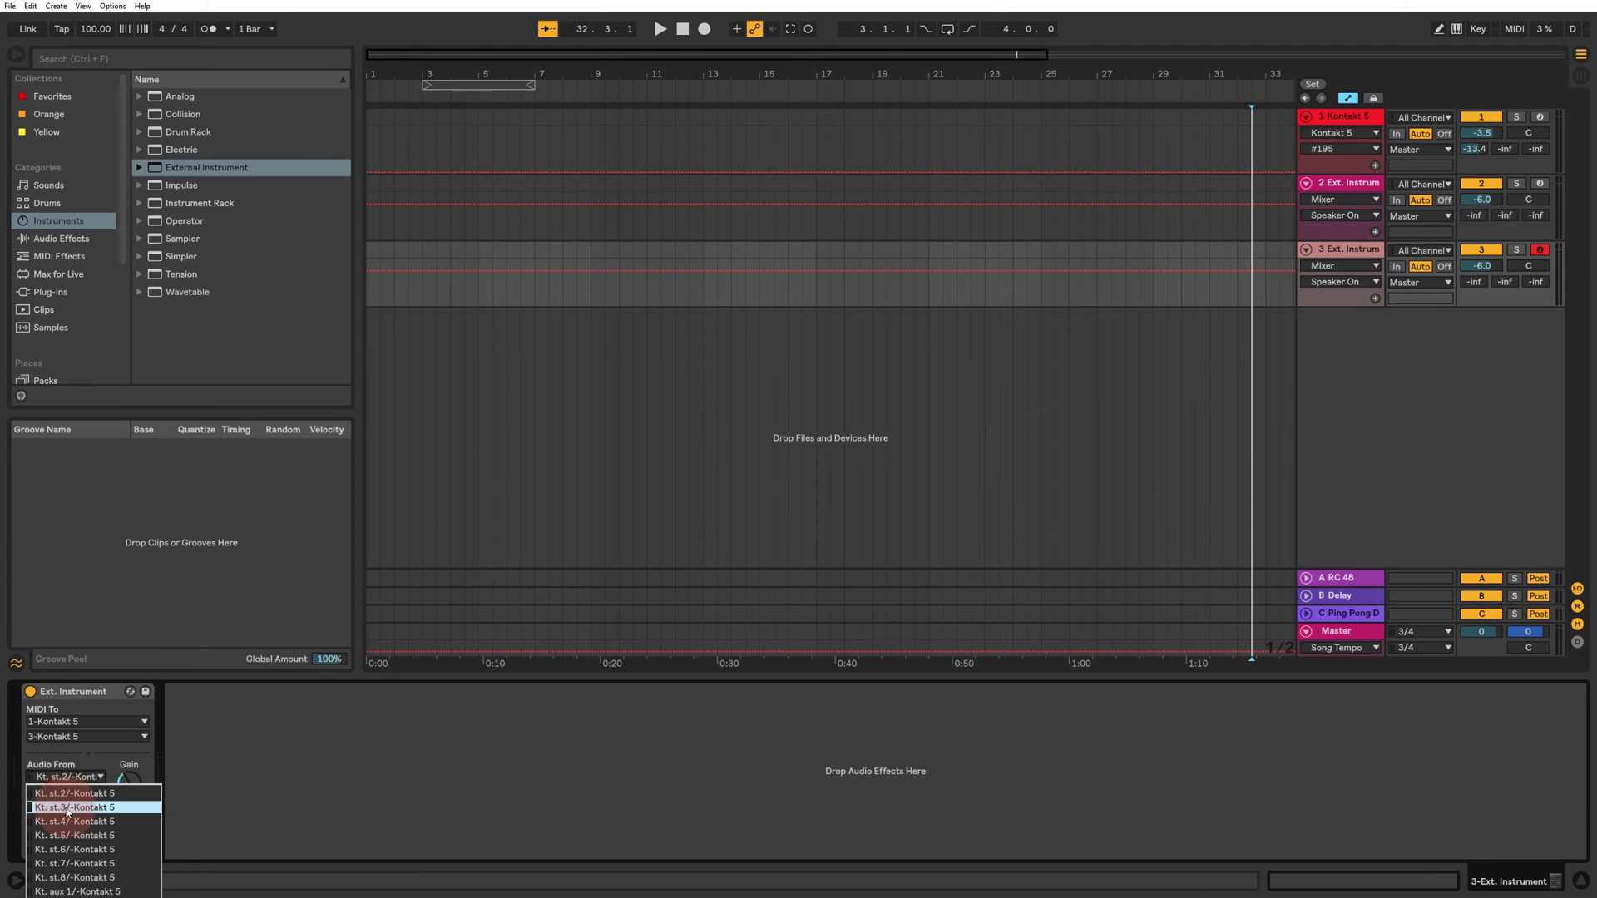
pyautogui.click(72, 780)
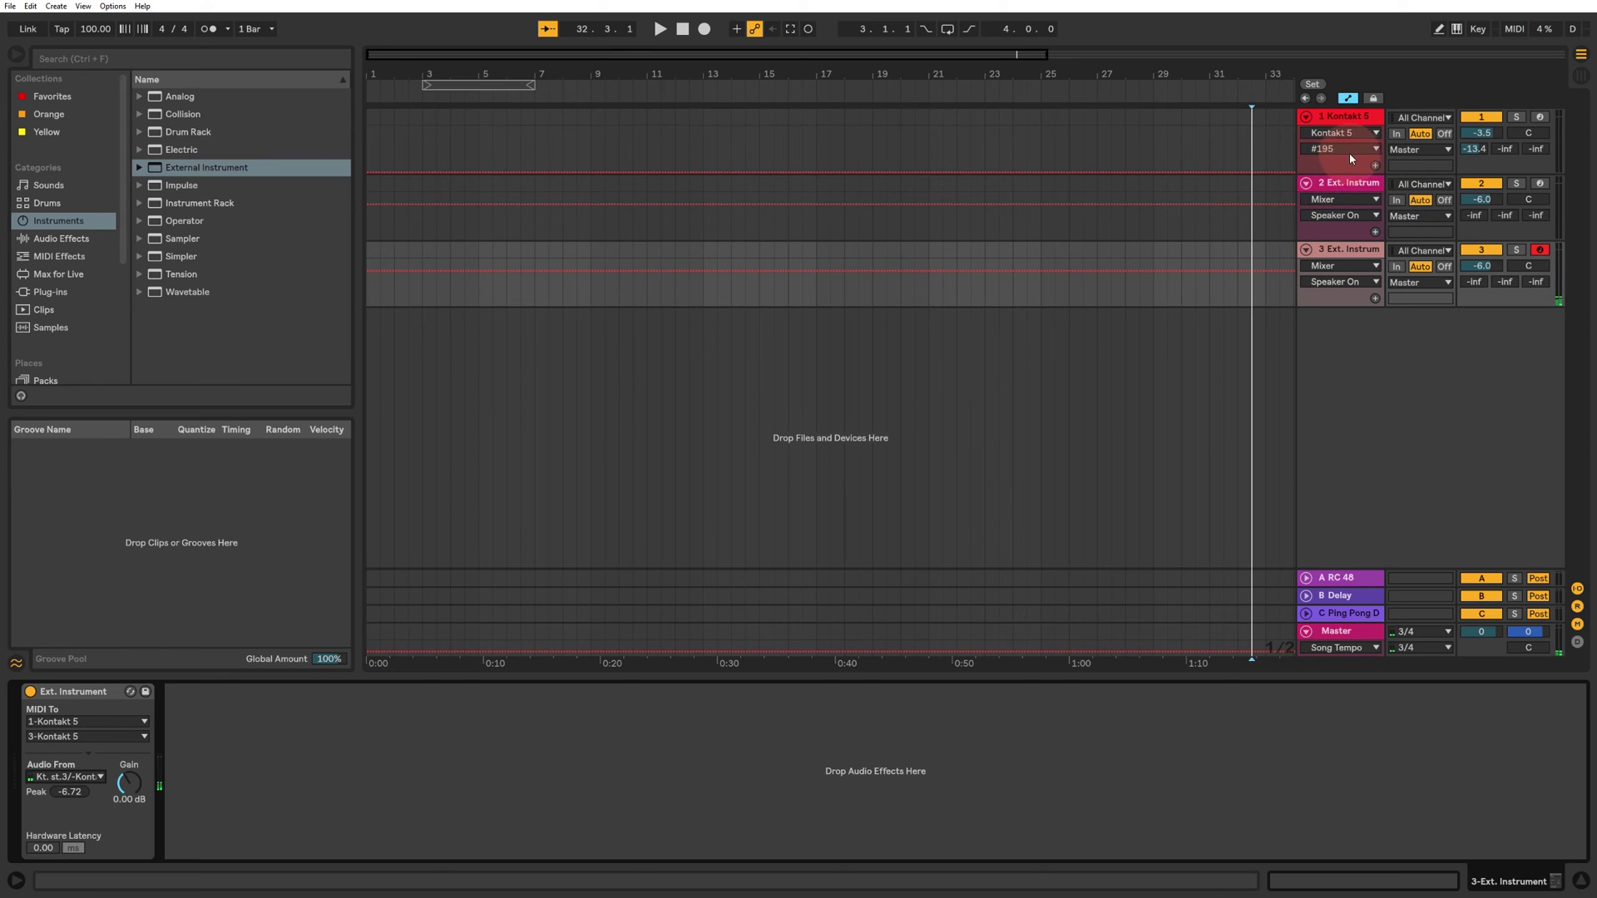
# Reopen Kontakt on track 1 and collapse LPS Combi to its header strip
pyautogui.click(1339, 116)
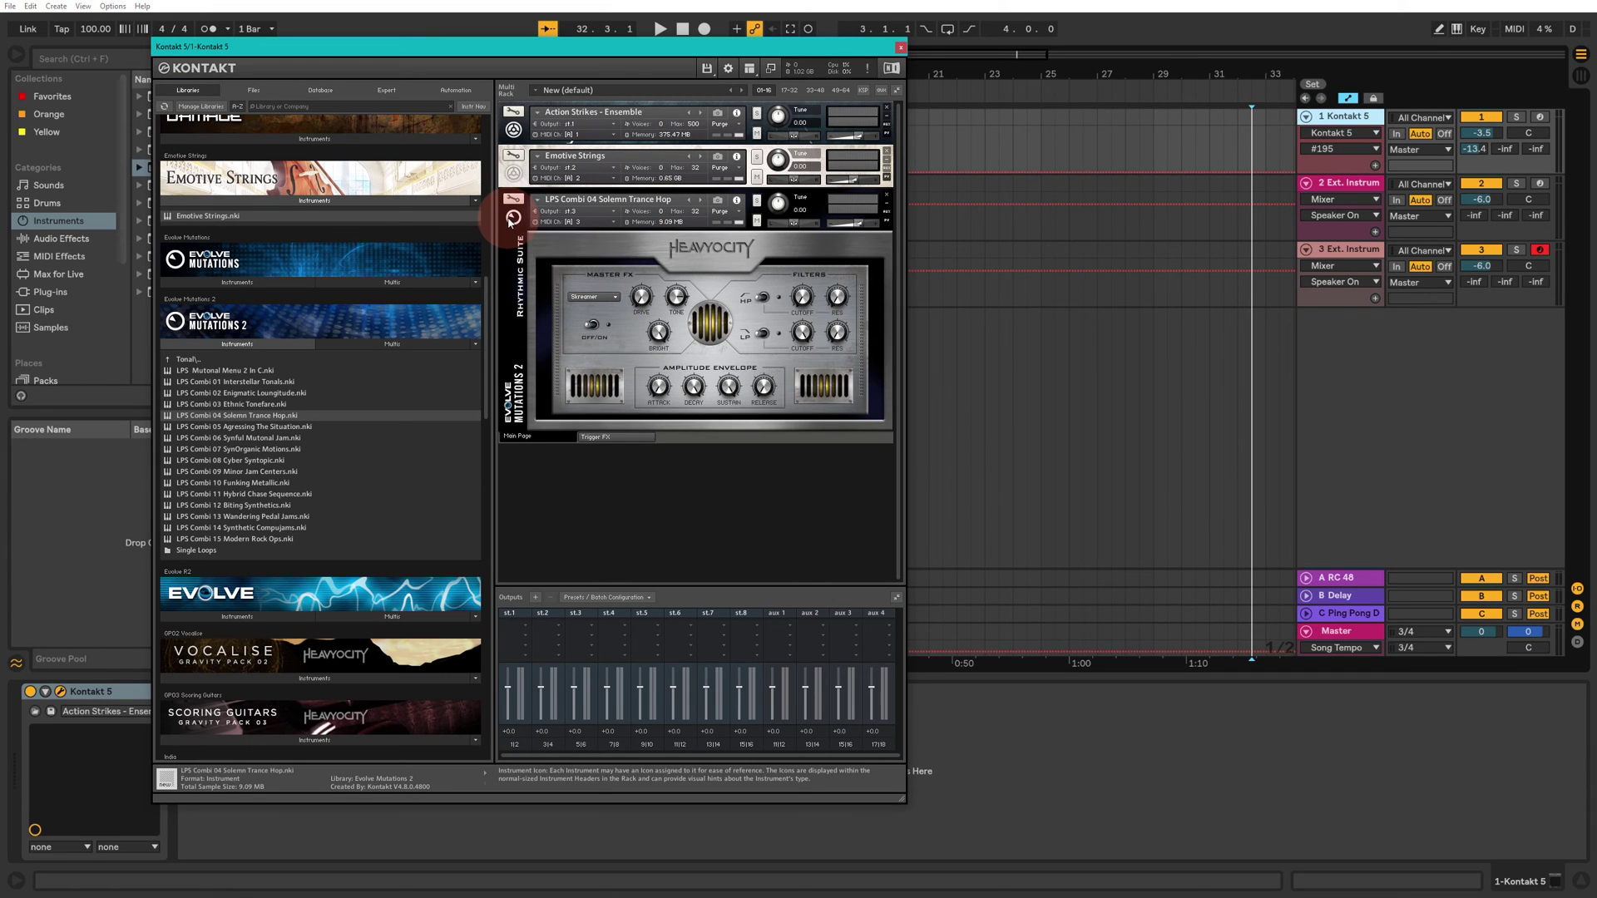
pyautogui.click(636, 223)
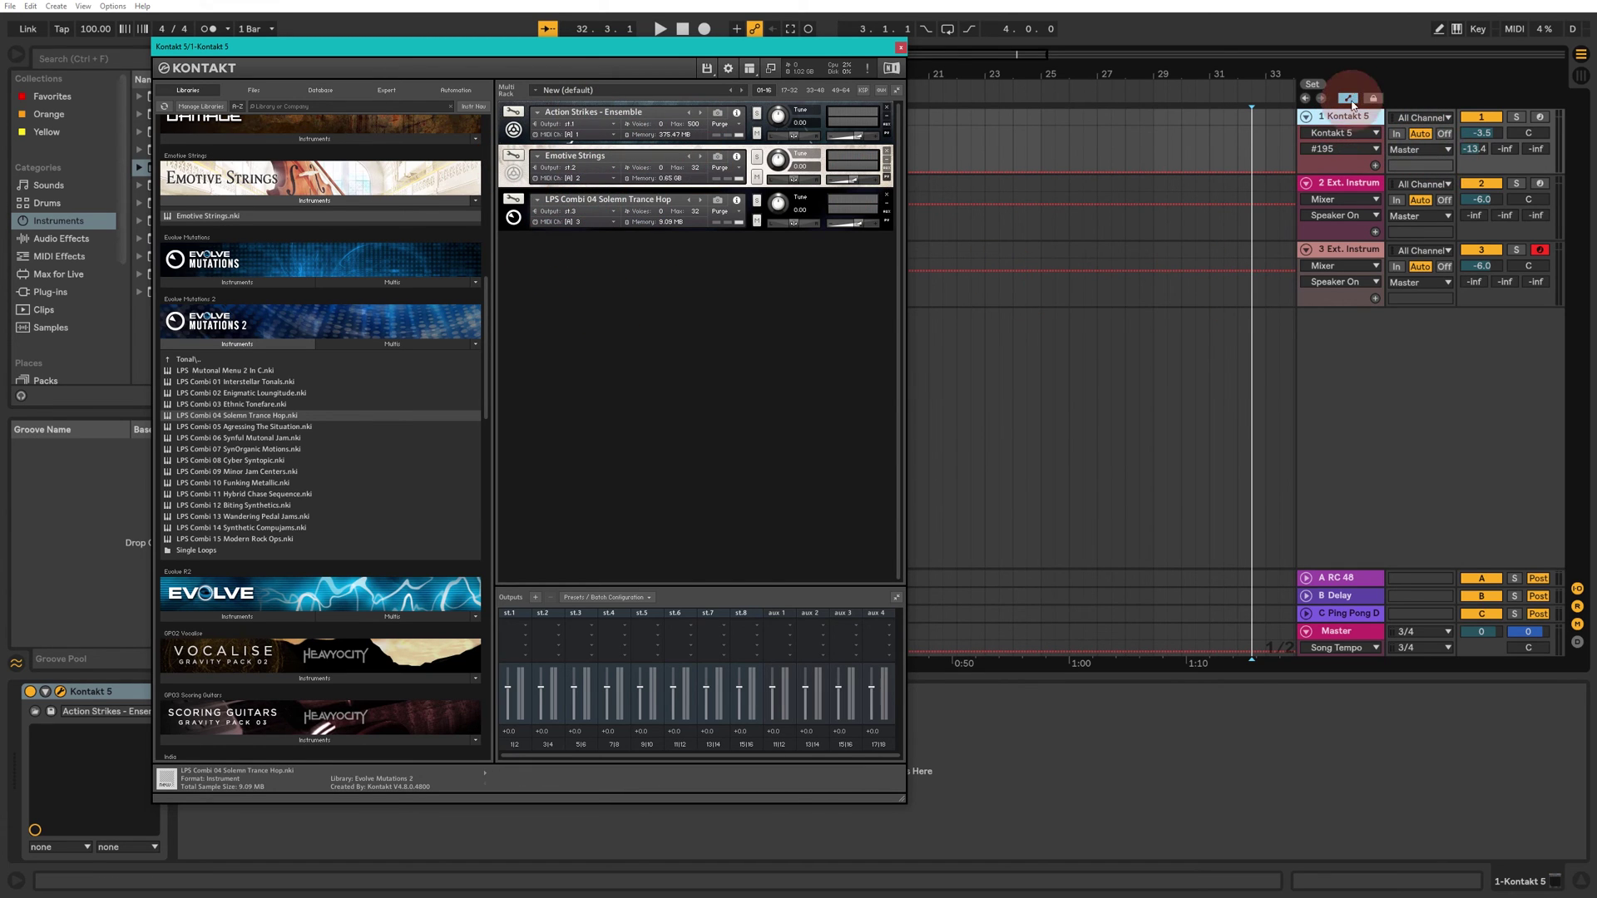
# Rename track 2 to Strings
pyautogui.click(1349, 192)
pyautogui.rightClick(1345, 186)
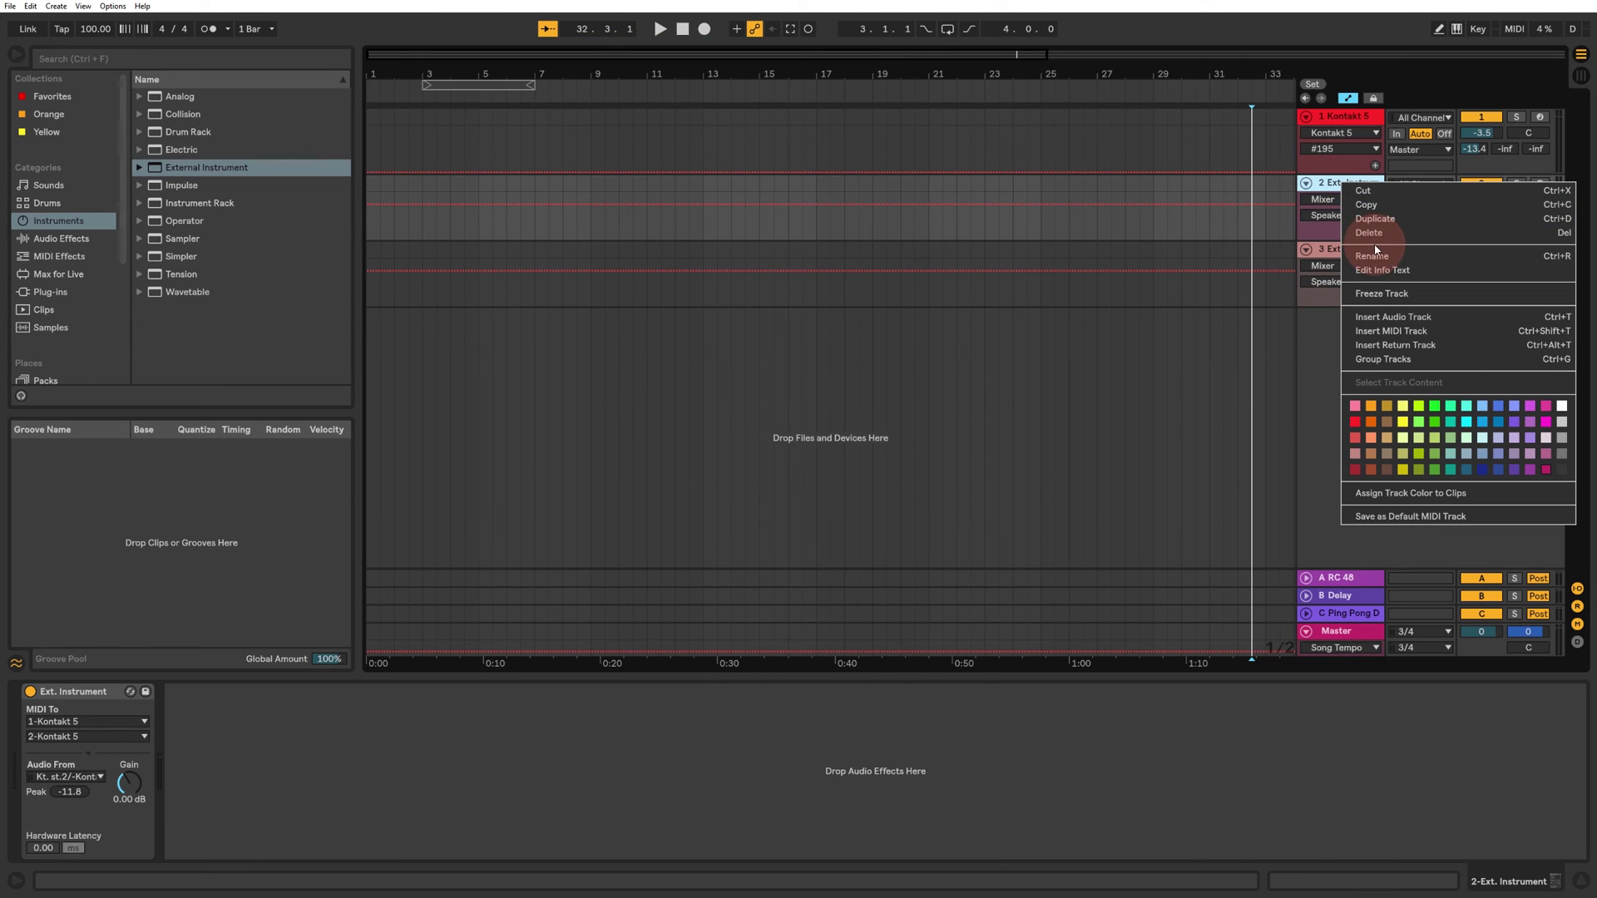
pyautogui.click(1424, 256)
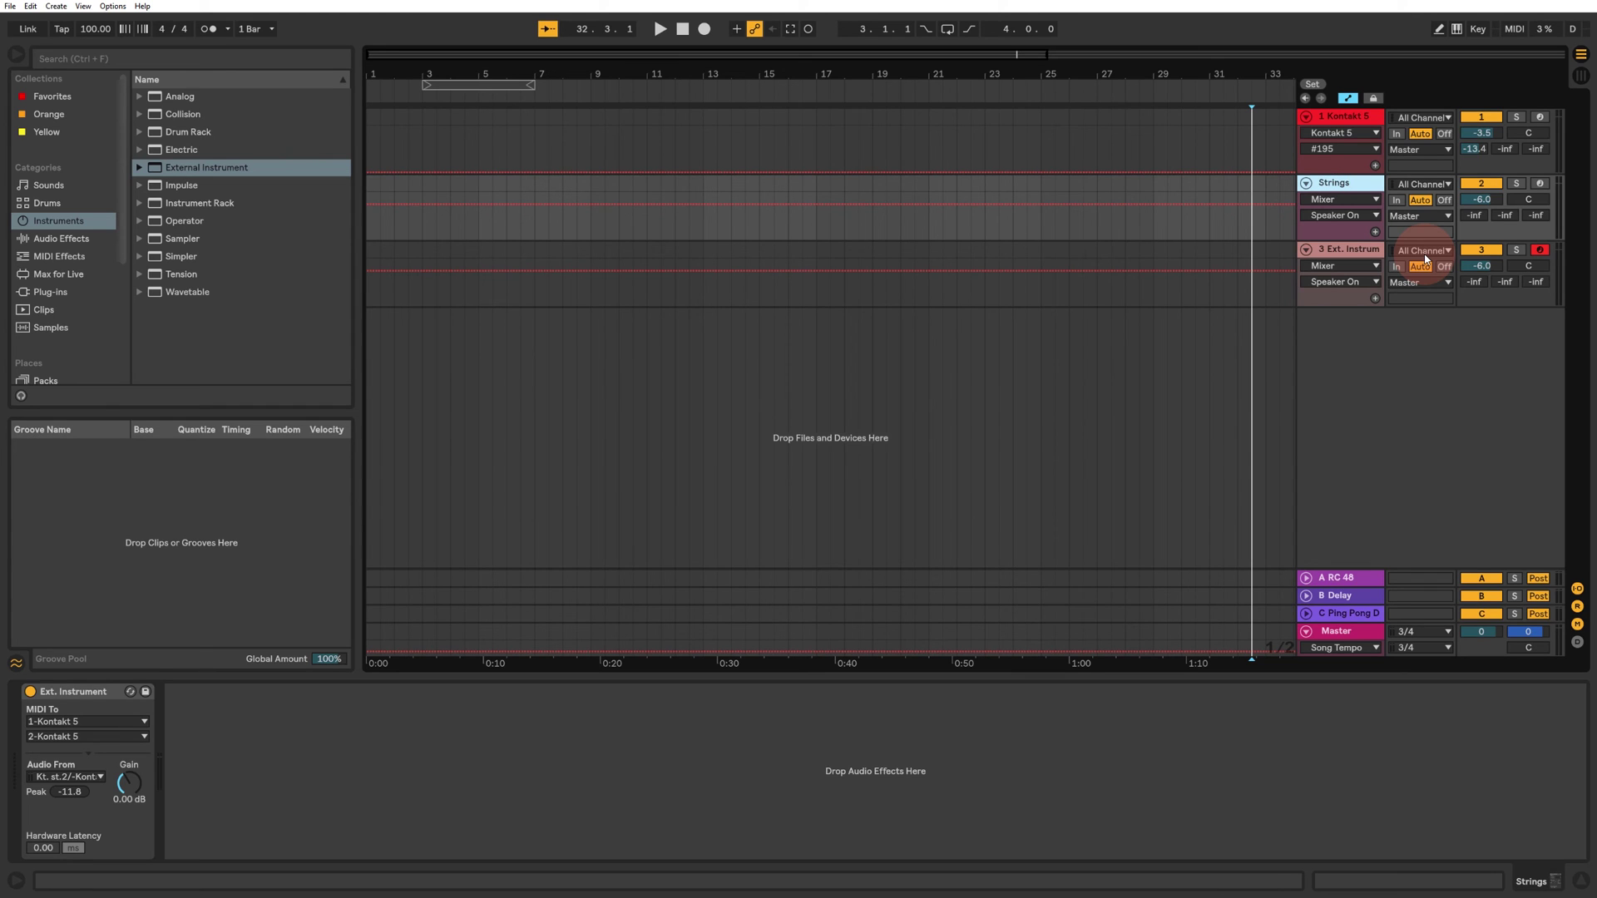
# Rename track 3 to Synth, then reopen Kontakt on track 1
pyautogui.rightClick(1337, 251)
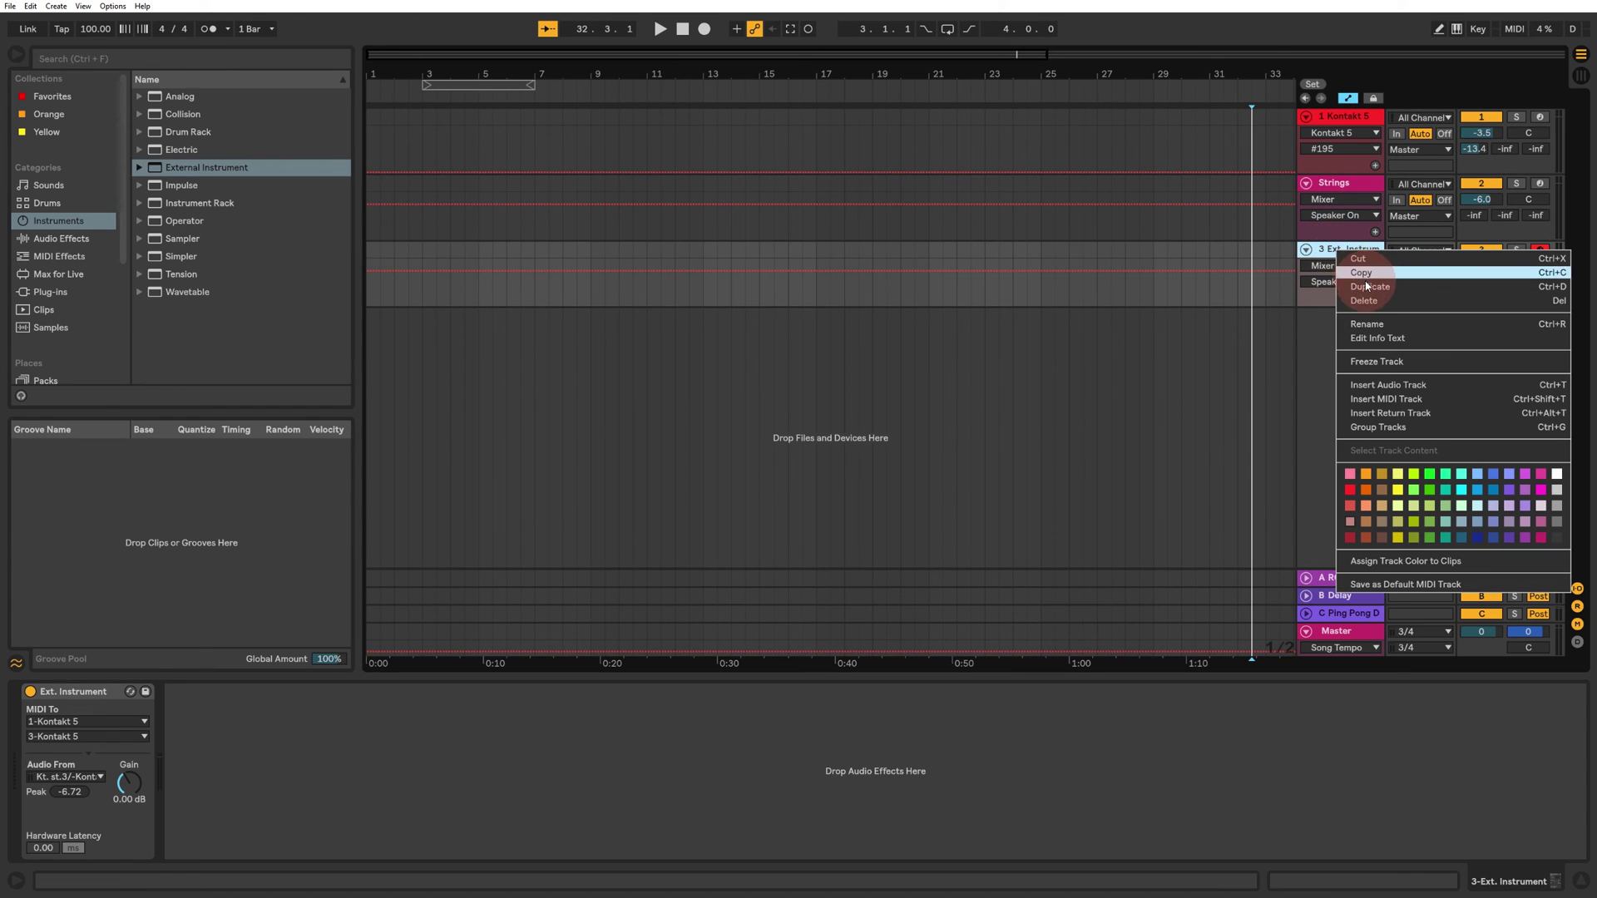
pyautogui.click(1422, 324)
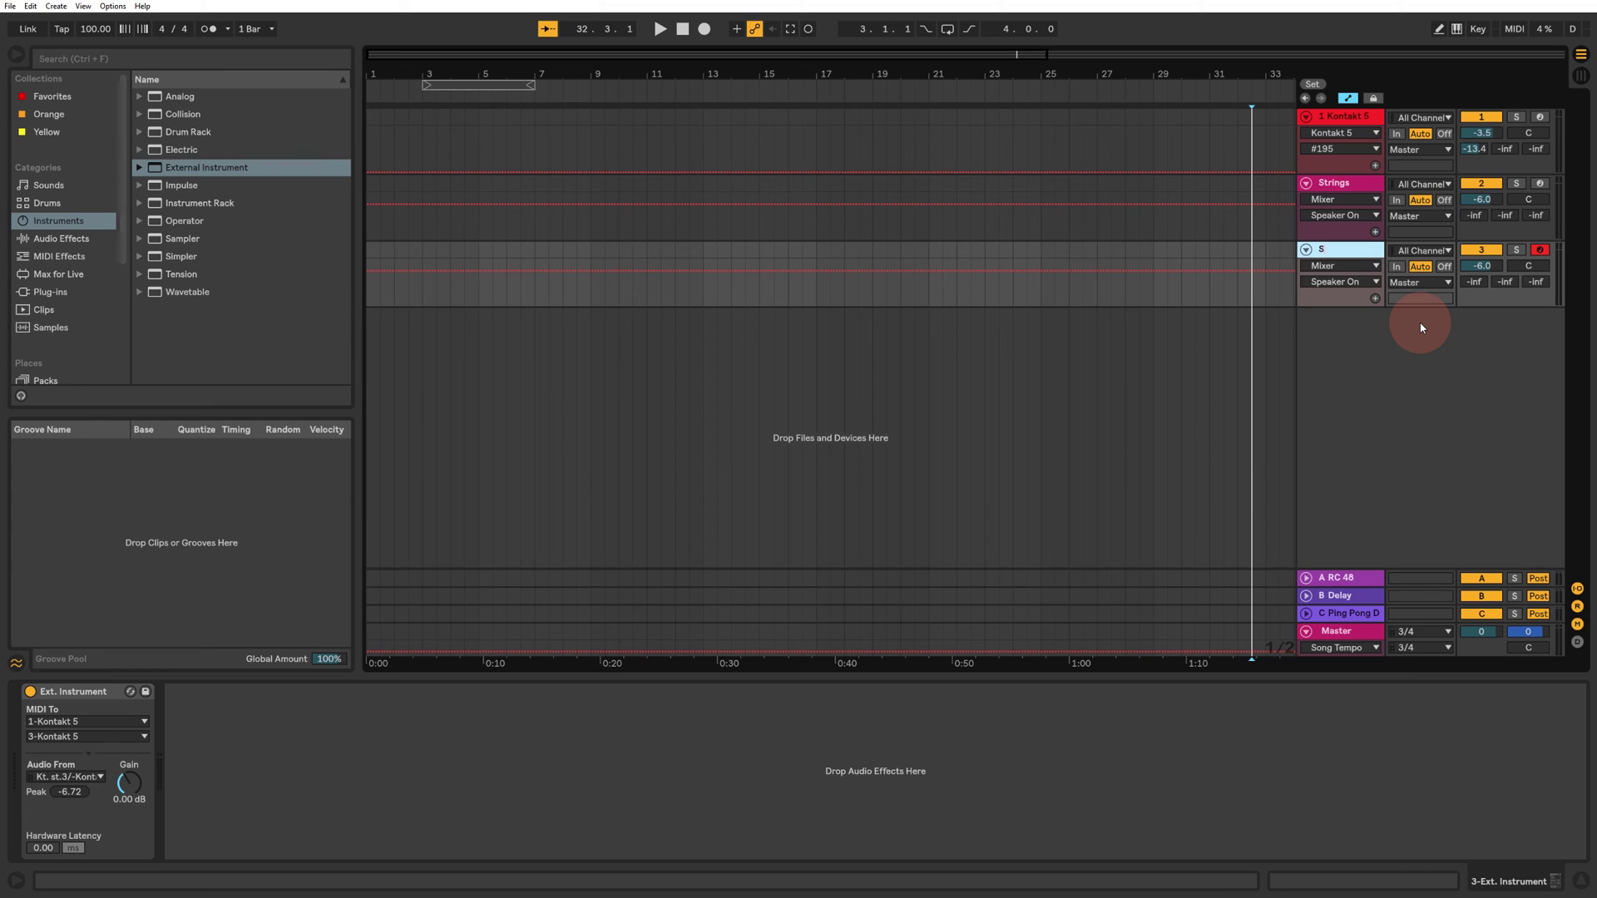
pyautogui.press('Return')
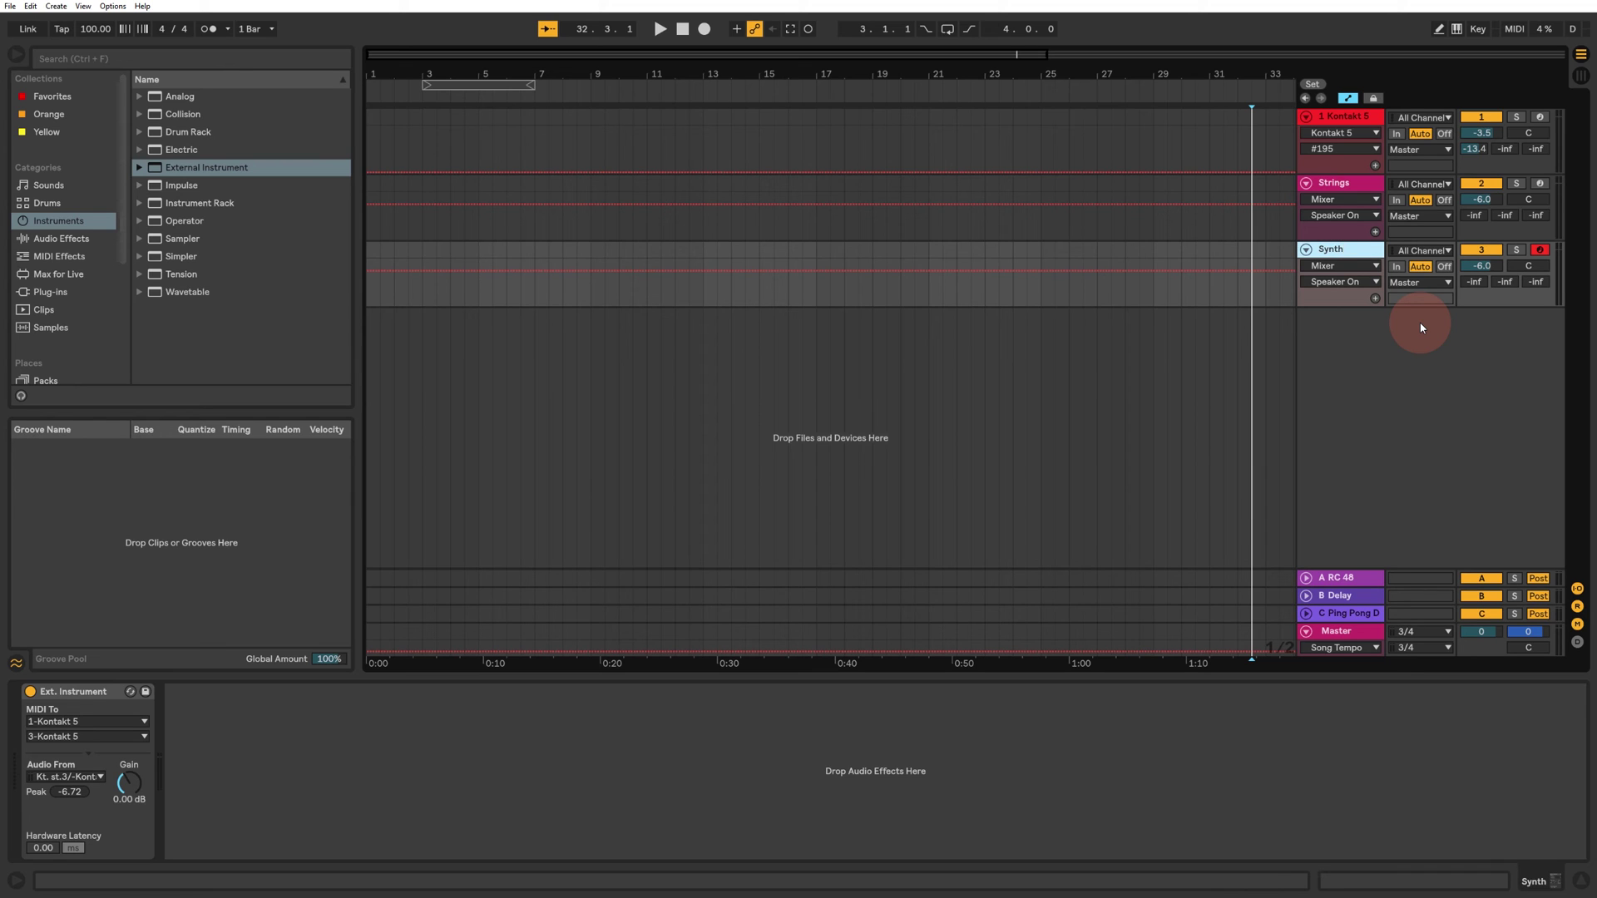
pyautogui.click(1347, 120)
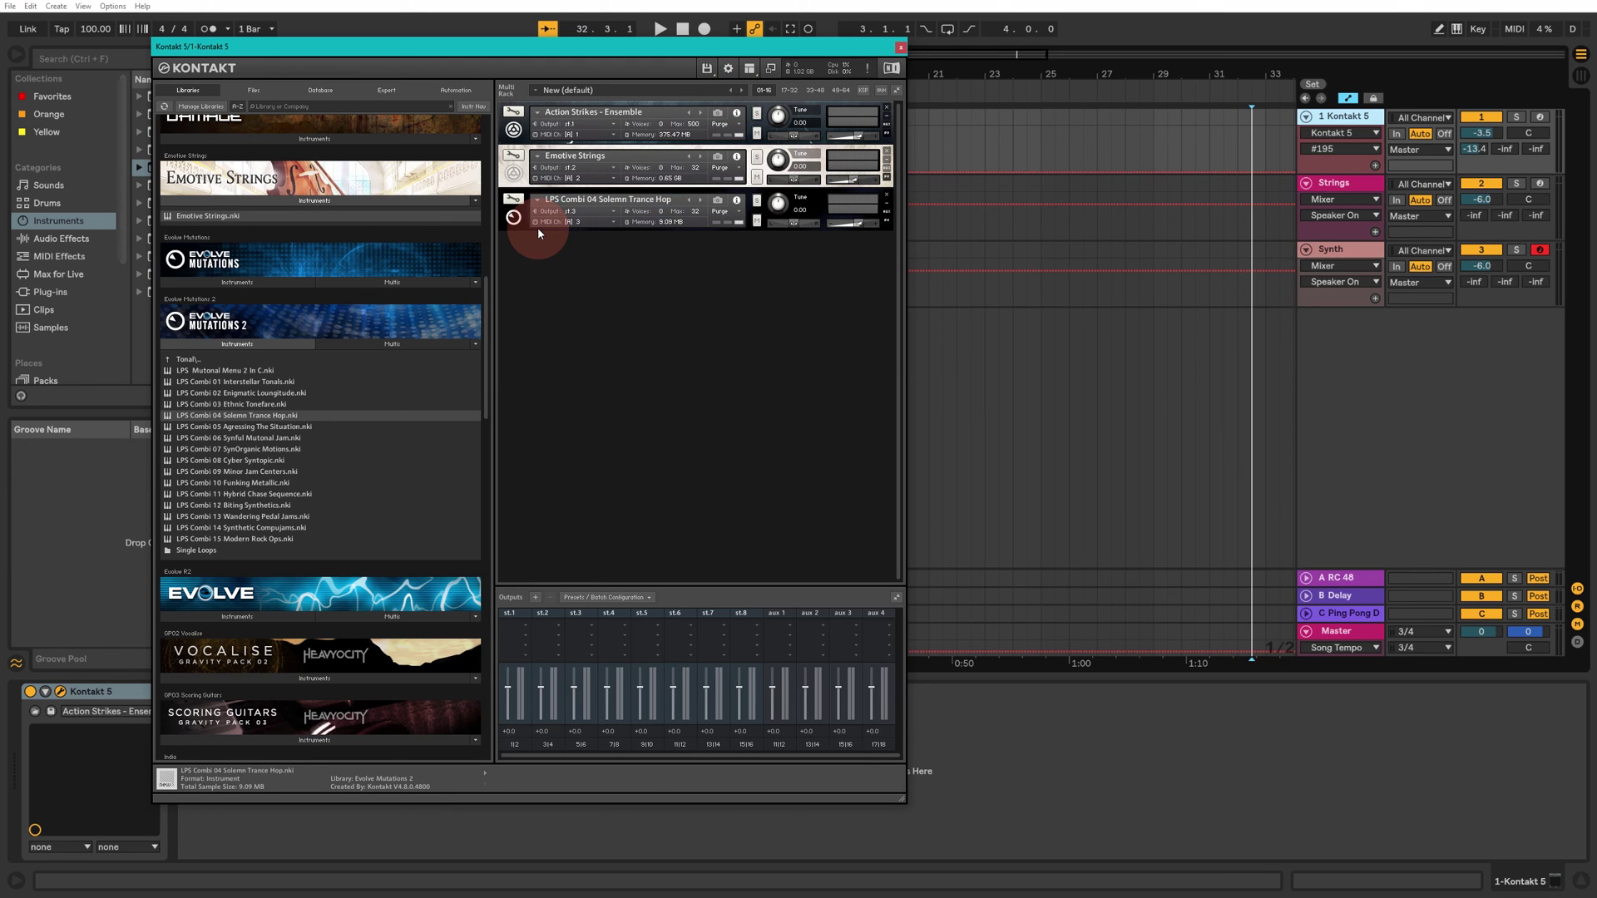
# Expand and collapse the LPS Combi, Emotive Strings and Action Strikes instrument views, then select the Strings track
pyautogui.click(514, 217)
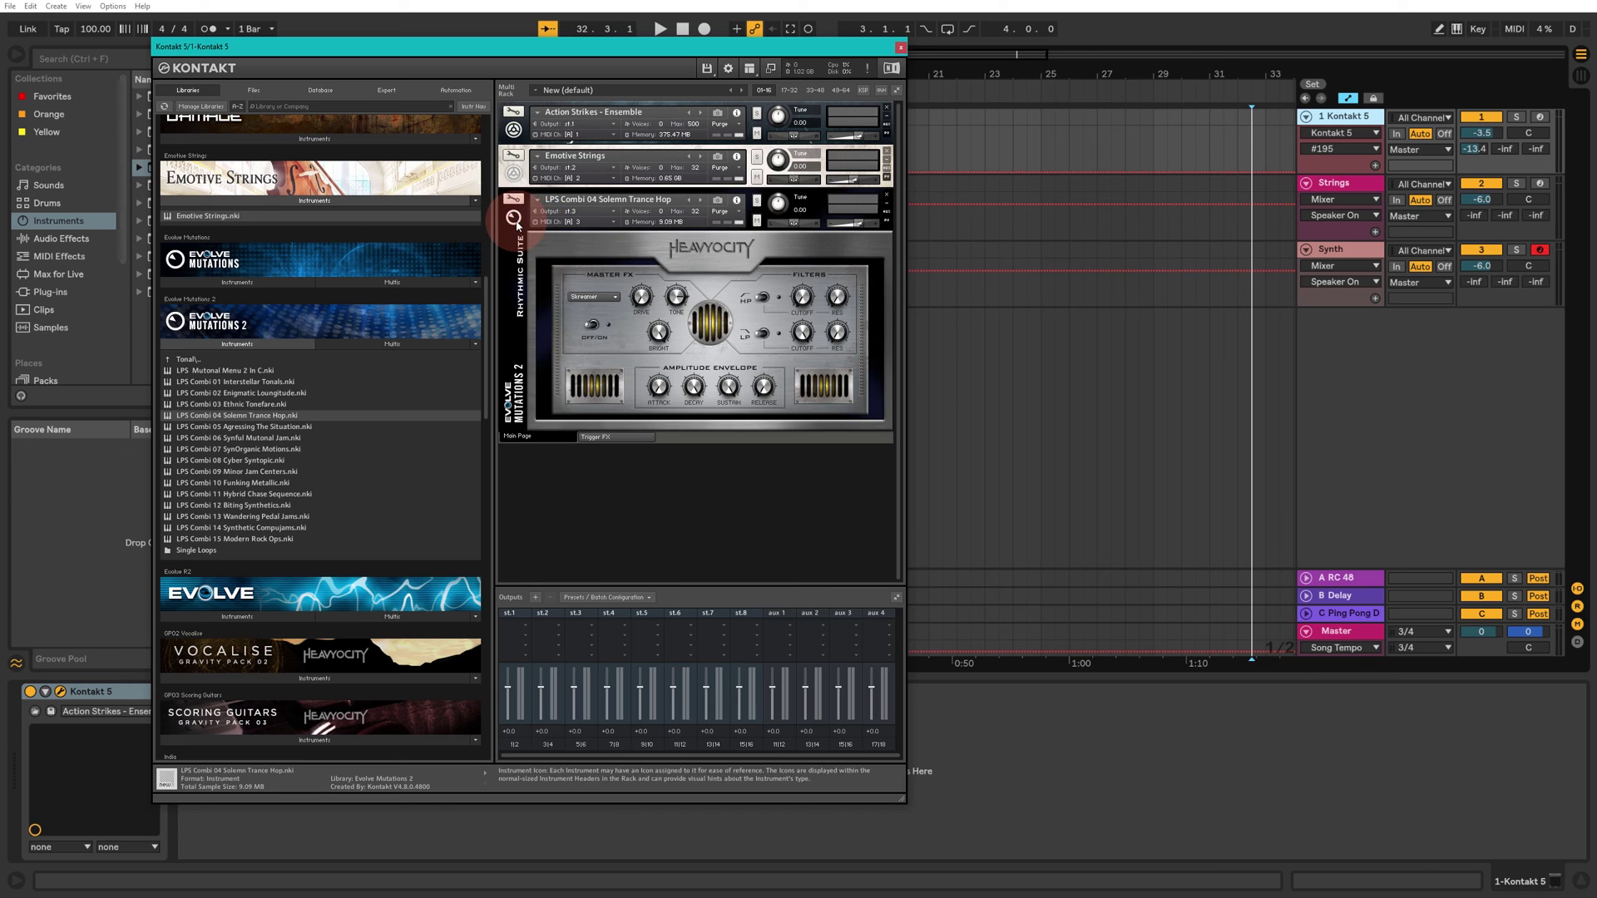
pyautogui.click(513, 173)
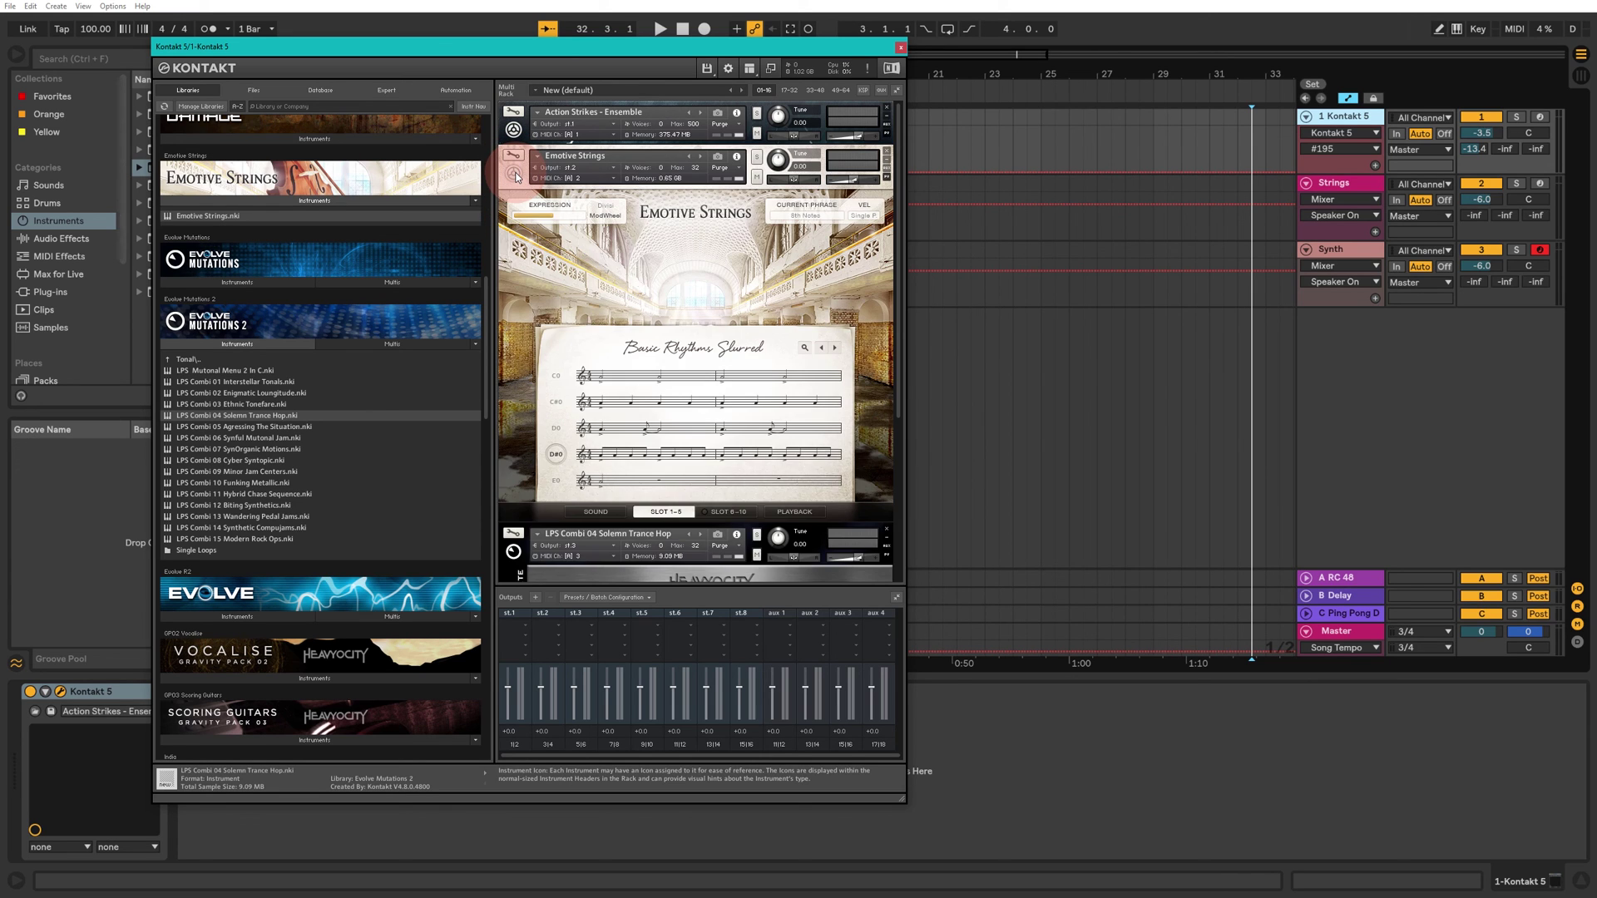
pyautogui.click(515, 177)
pyautogui.click(513, 218)
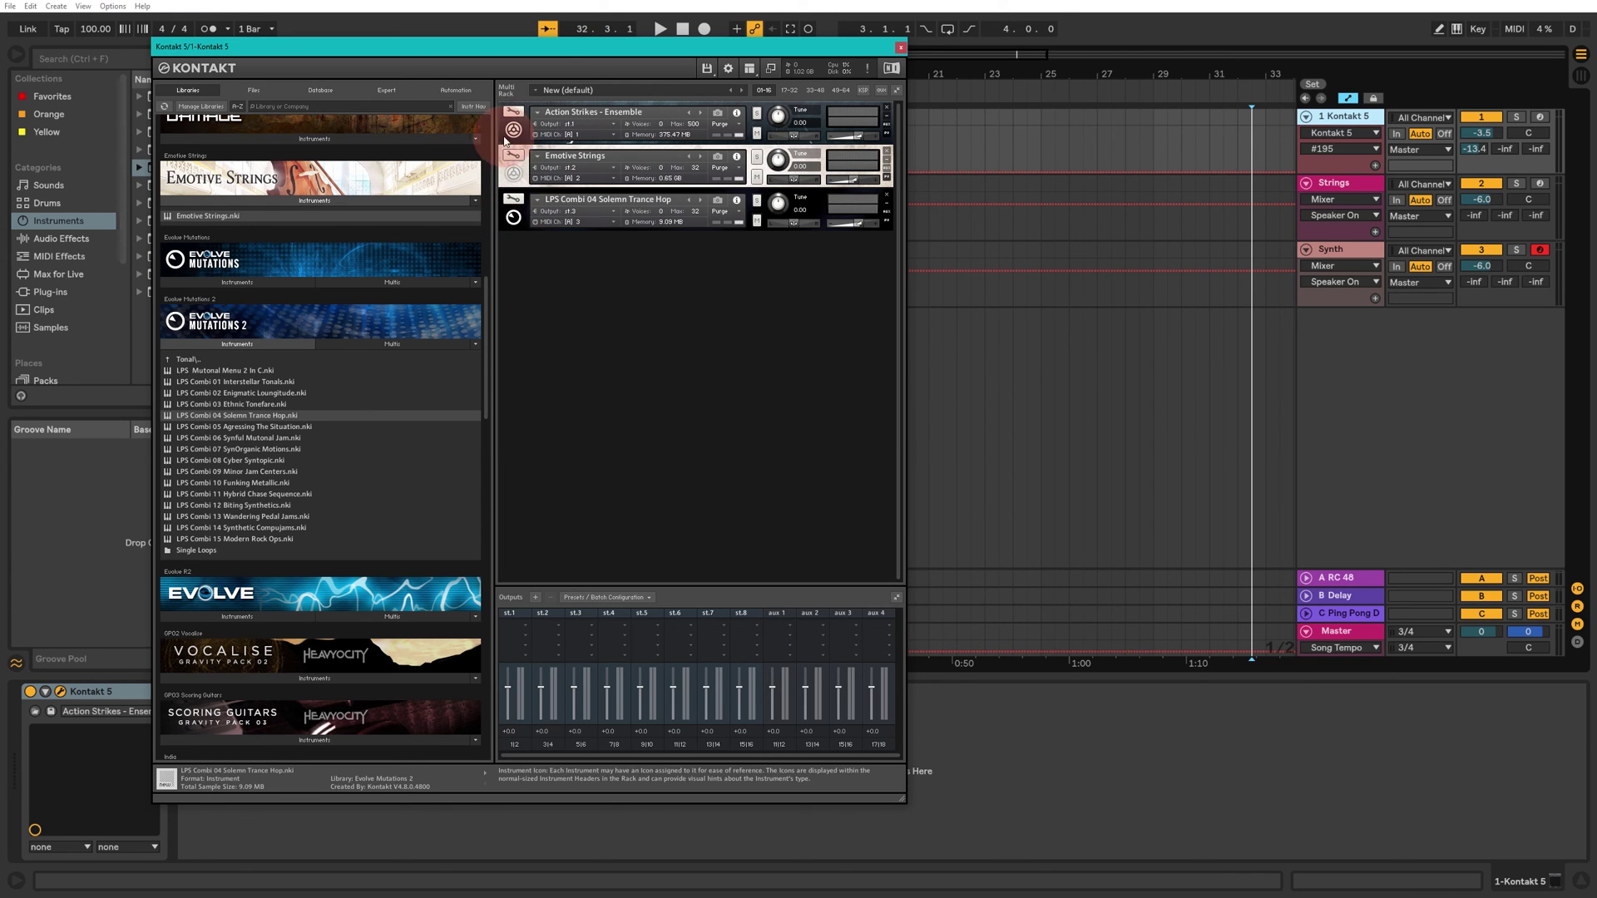
pyautogui.click(514, 130)
pyautogui.click(513, 130)
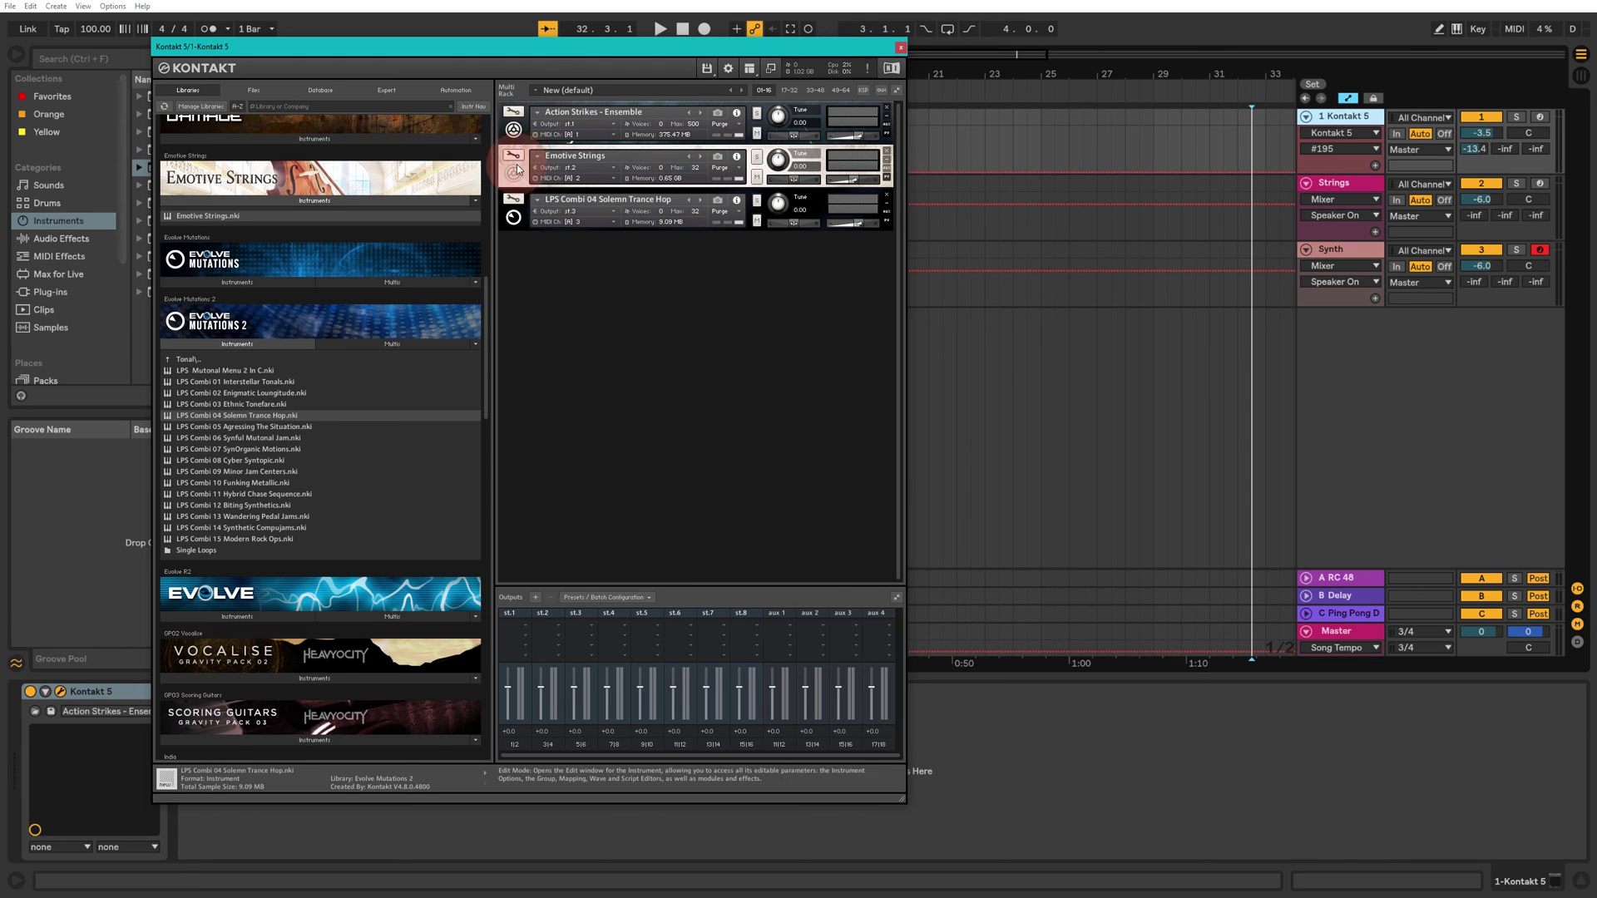
pyautogui.click(605, 177)
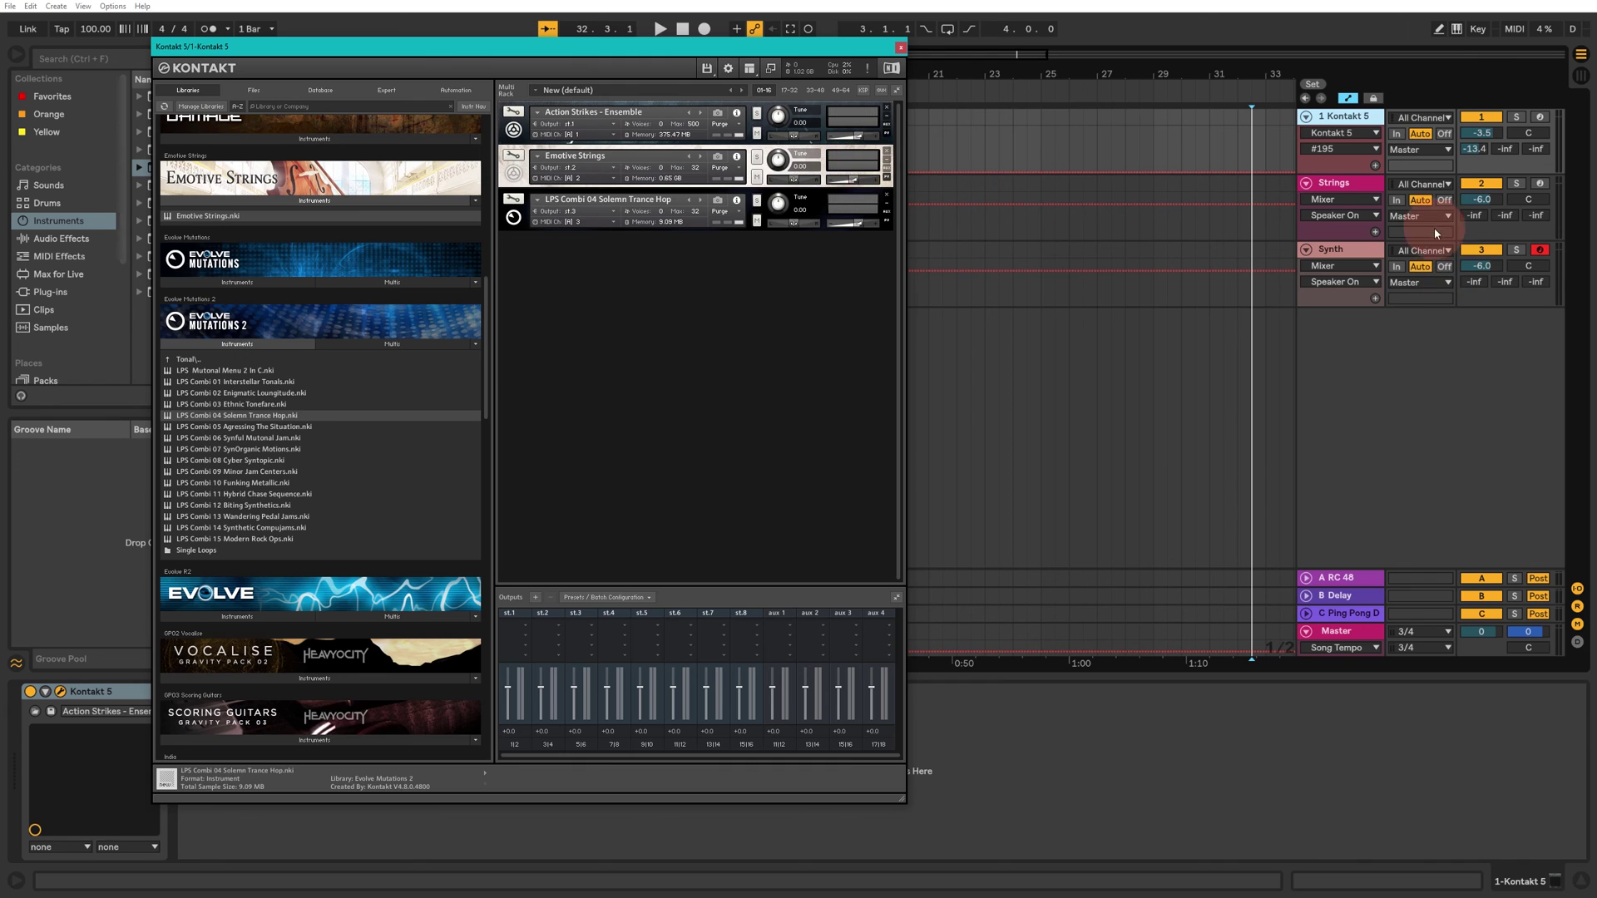
pyautogui.click(1341, 183)
# Select the Synth track, then arm the Kontakt 5 track so its rack window reopens
pyautogui.click(1335, 250)
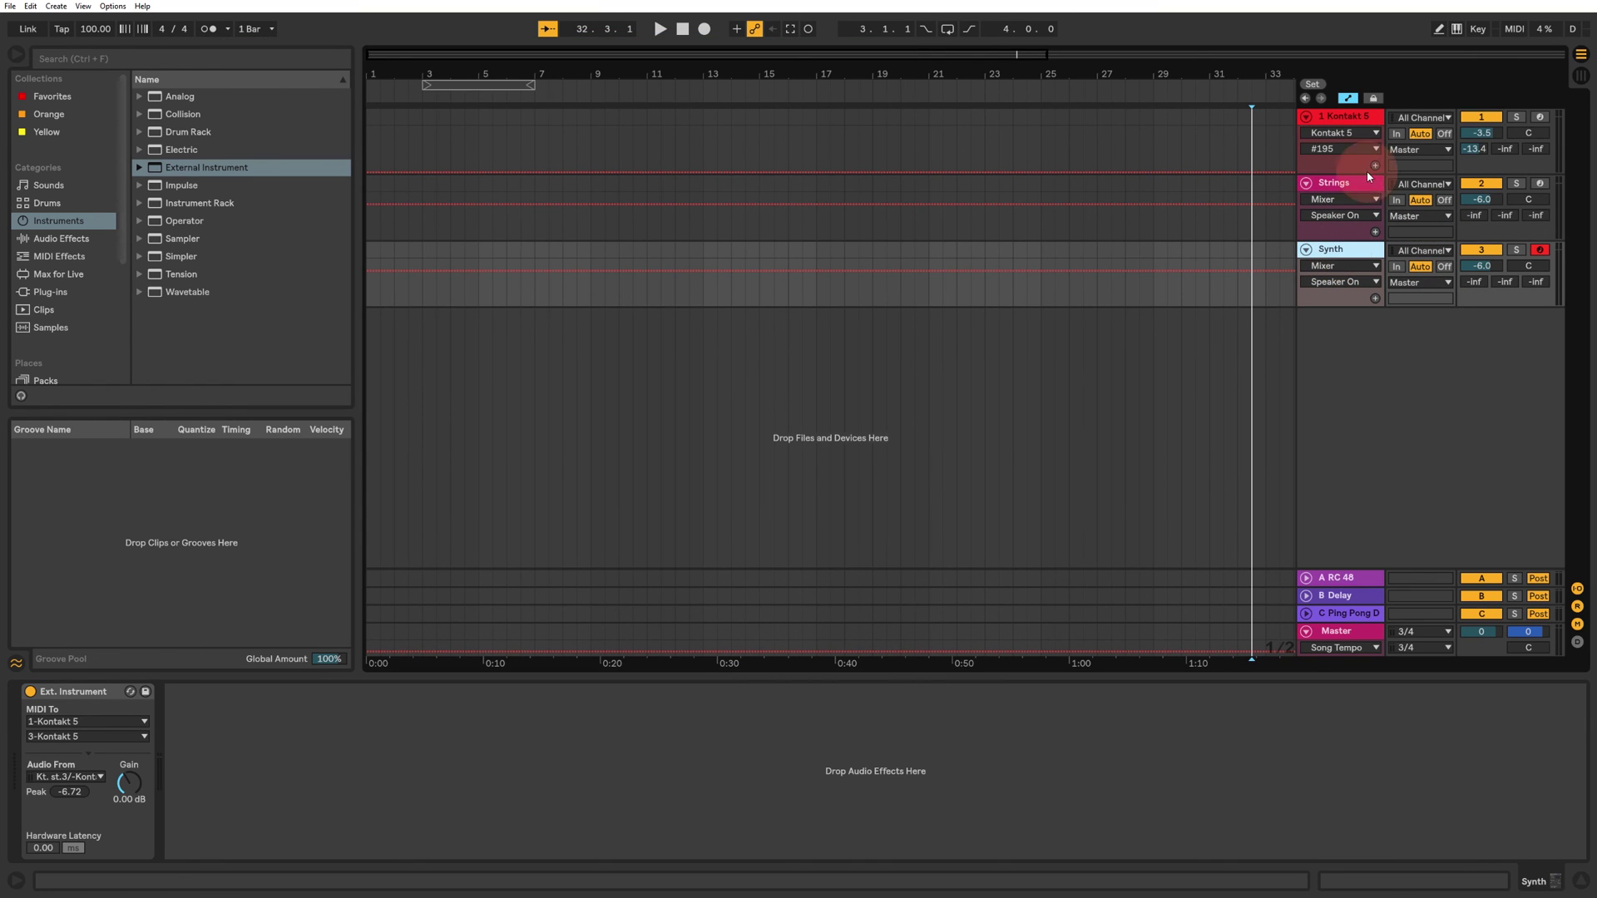
pyautogui.click(1527, 114)
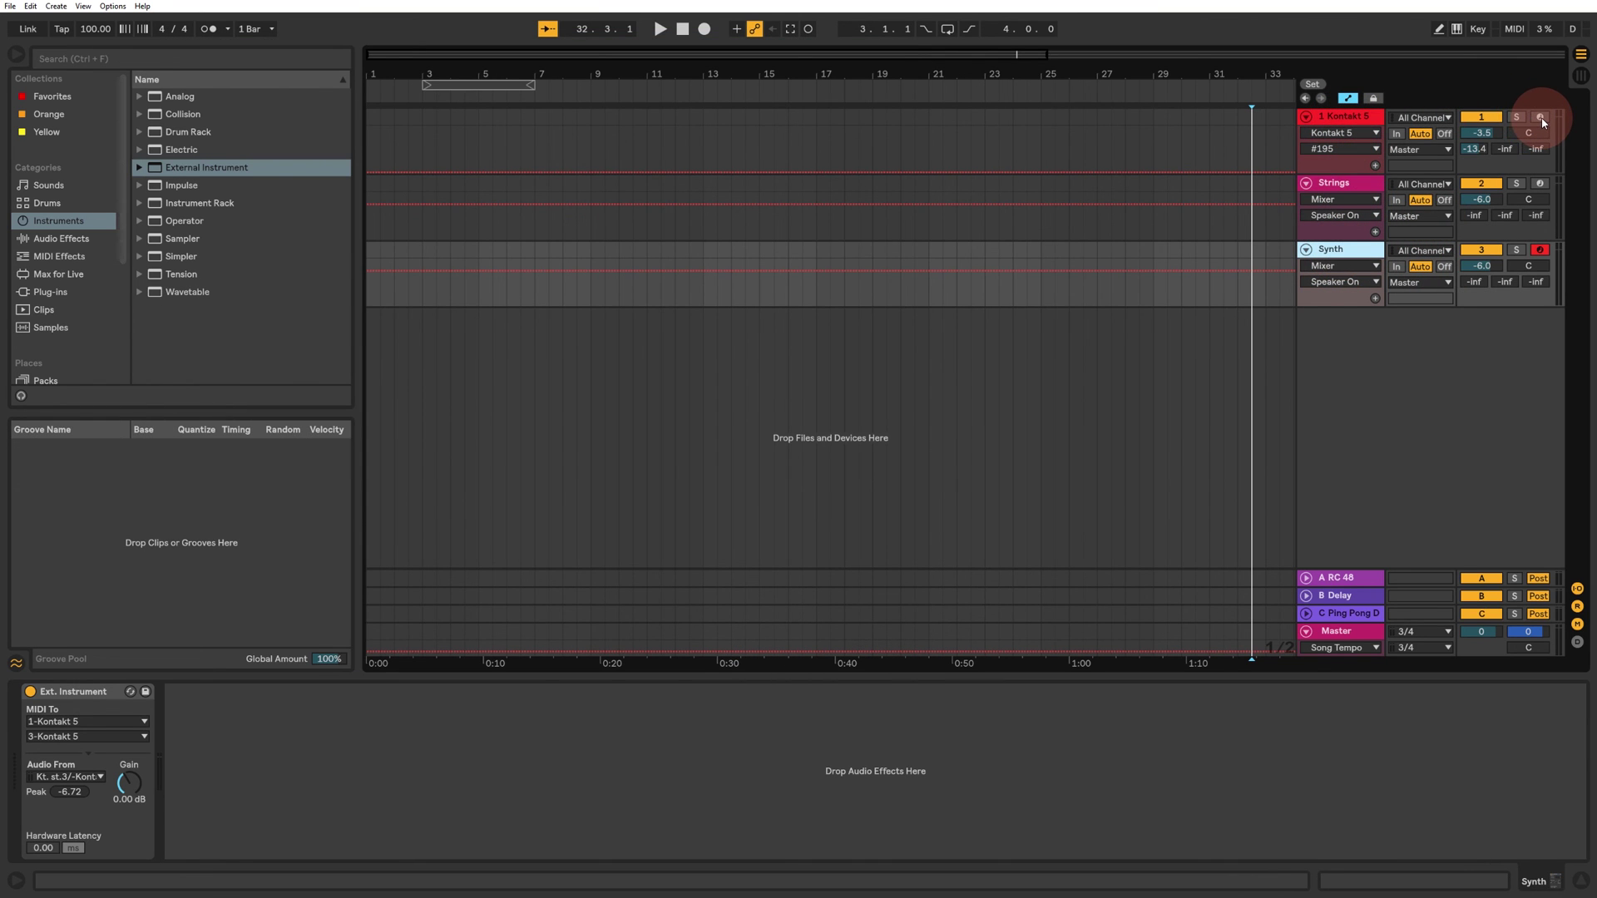
pyautogui.click(1542, 119)
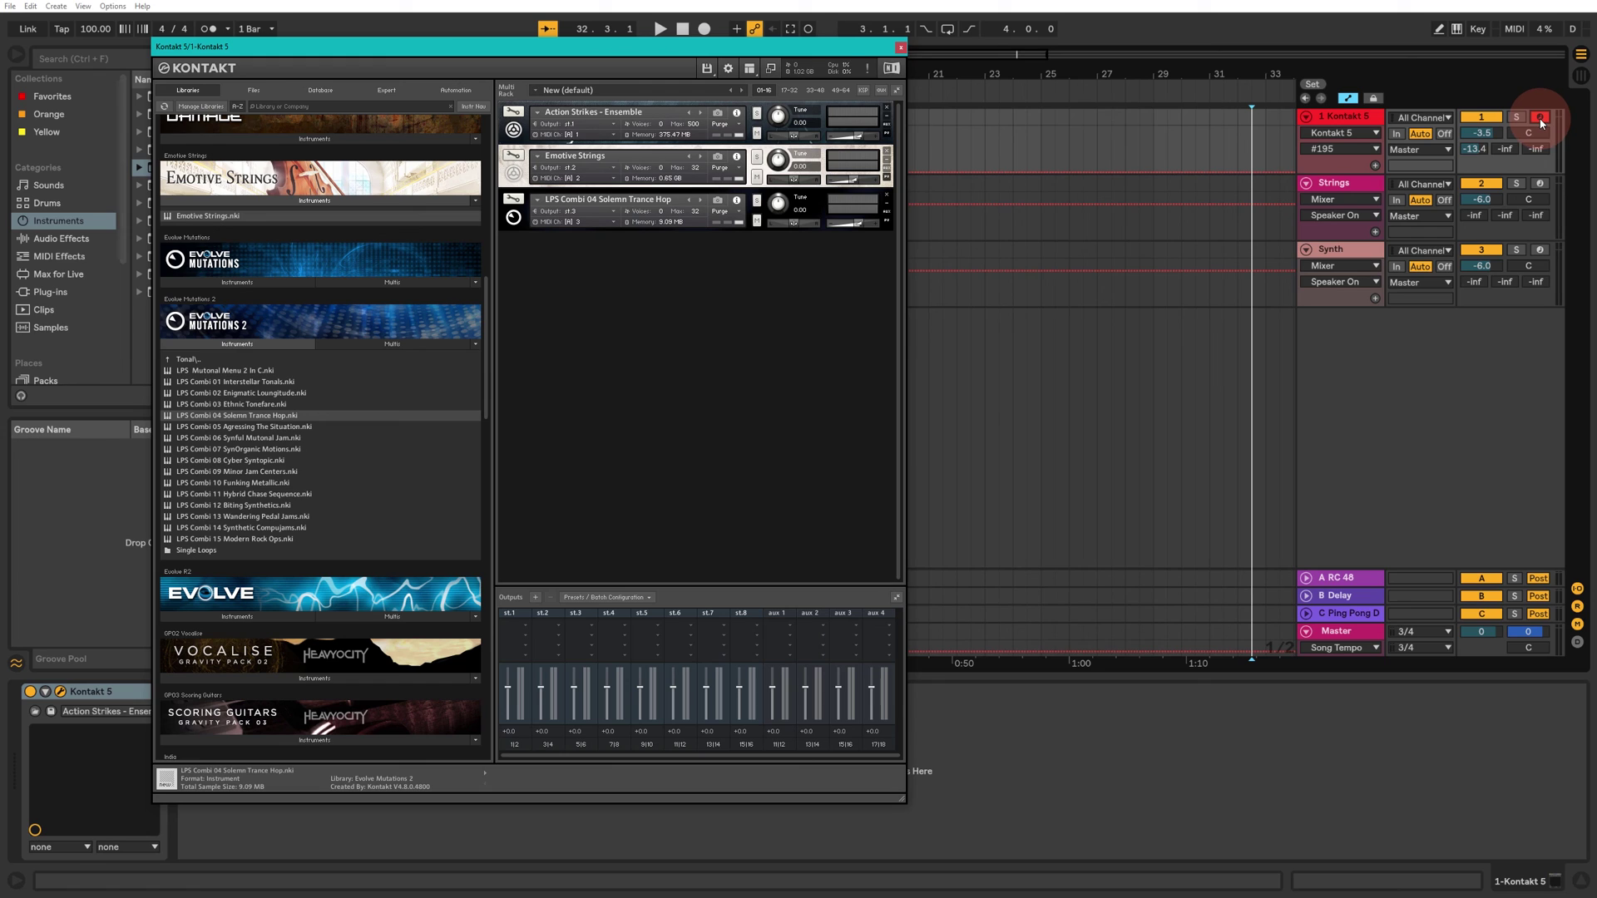